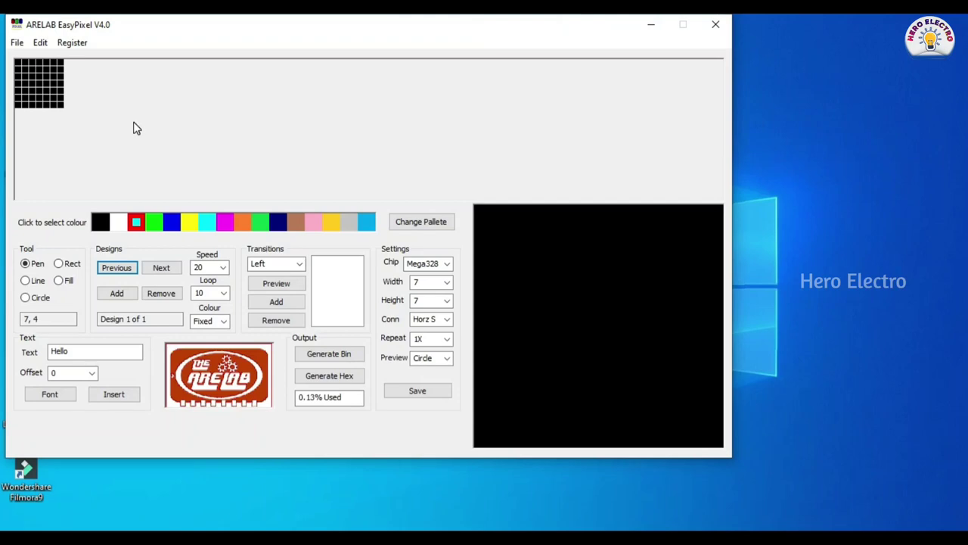
Choose Mega328 as the target chip in the settings.
{"action": "left_click", "coordinate": [447, 263]}
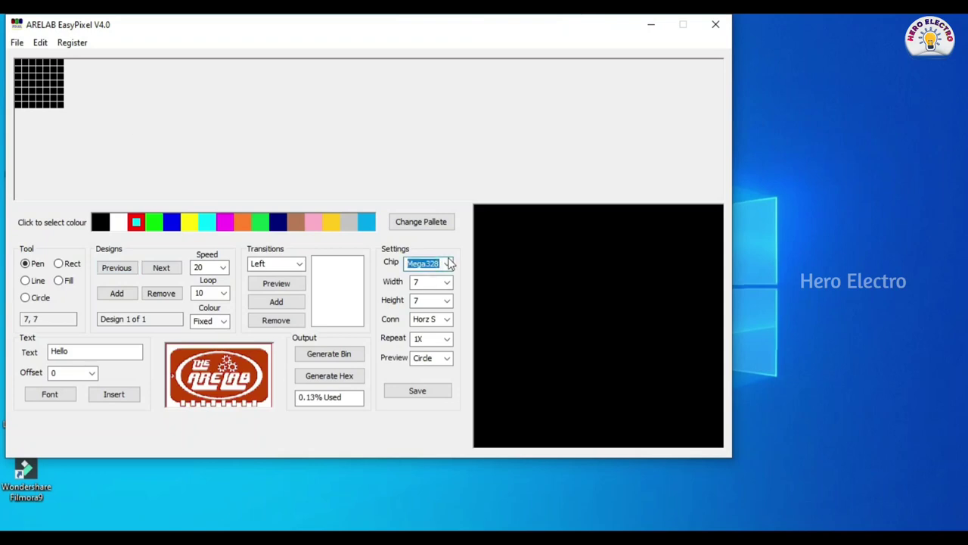
{"action": "left_click", "coordinate": [448, 264]}
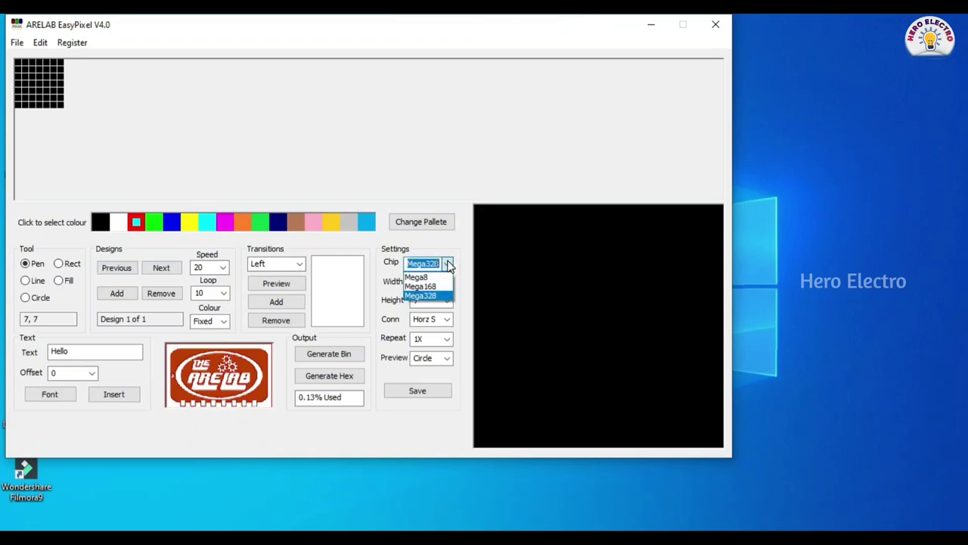
{"action": "left_click", "coordinate": [430, 296]}
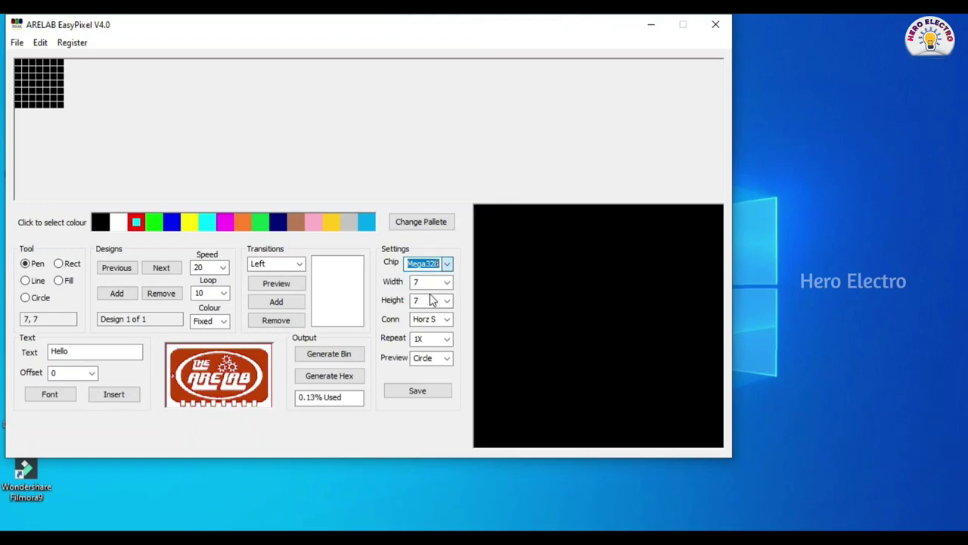
Keep the LED matrix dimensions at a width of 7 and a height of 7.
{"action": "left_click", "coordinate": [447, 282]}
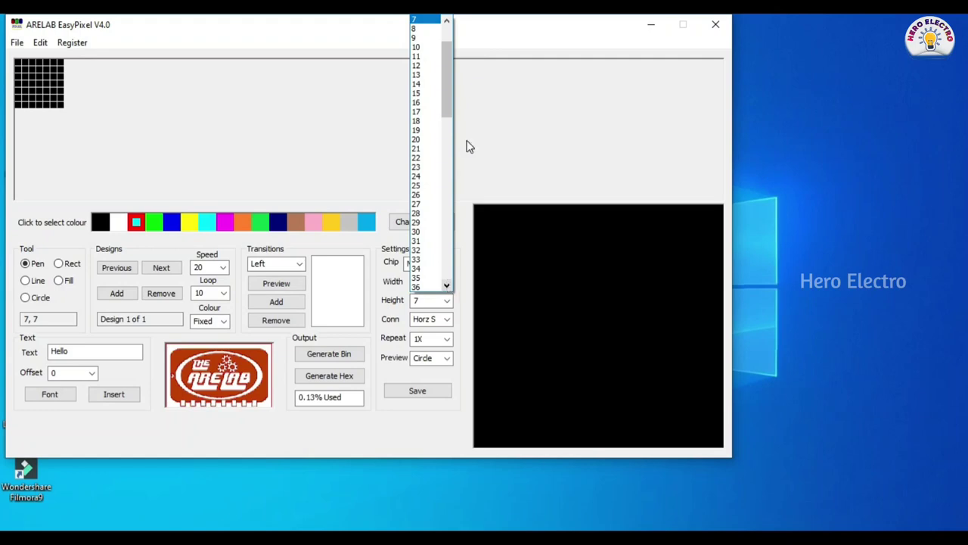
{"action": "left_click", "coordinate": [428, 28]}
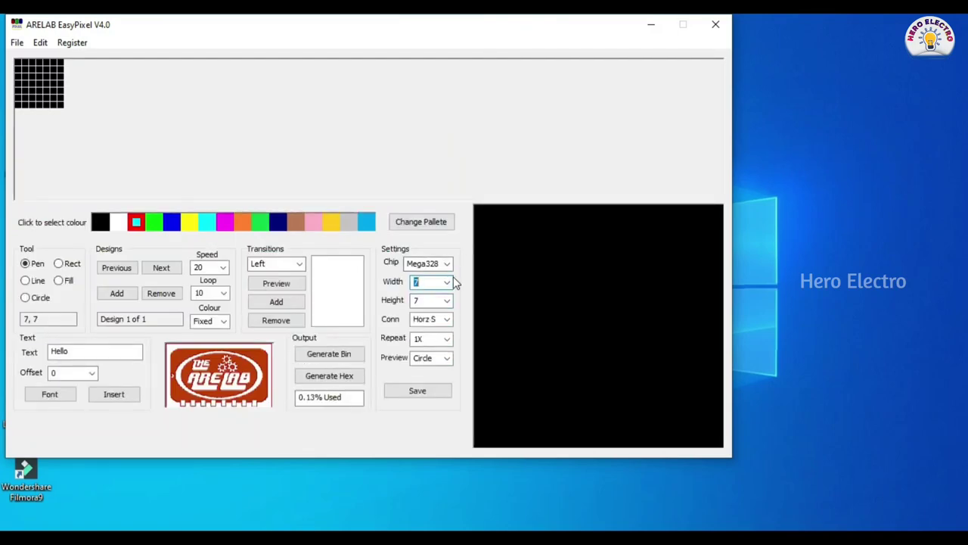
{"action": "left_click", "coordinate": [447, 300]}
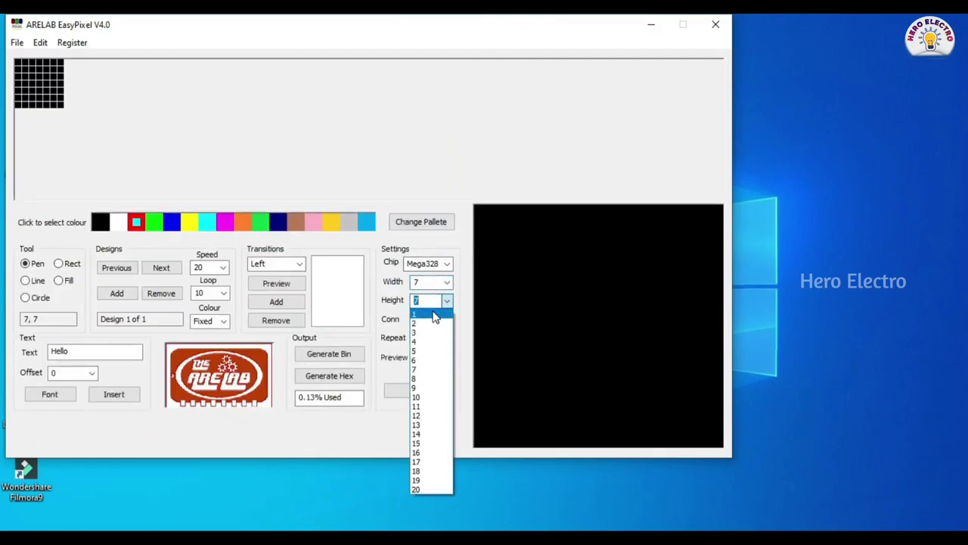
{"action": "left_click", "coordinate": [420, 370]}
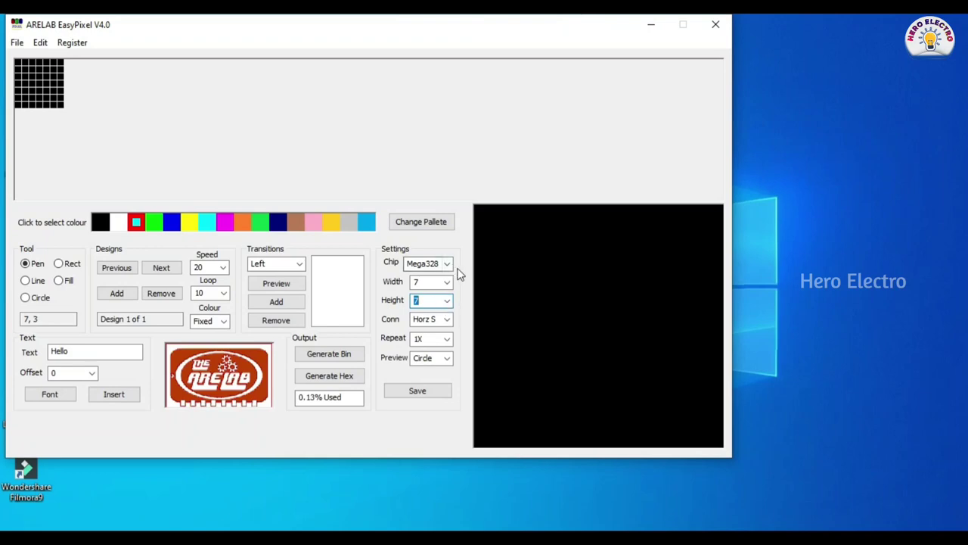
Set the matrix connection type to Vert S.
{"action": "left_click", "coordinate": [448, 324]}
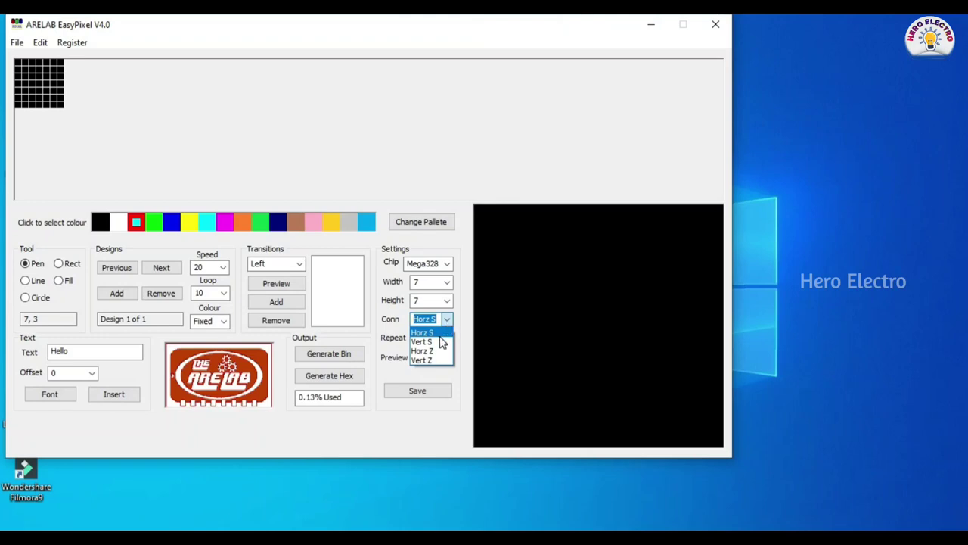
{"action": "left_click", "coordinate": [435, 346]}
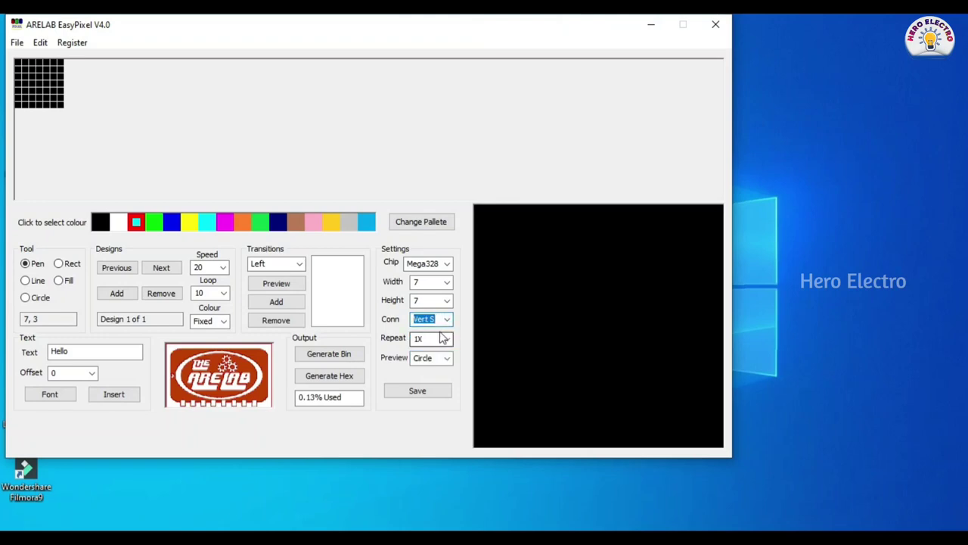
{"action": "left_click", "coordinate": [448, 325]}
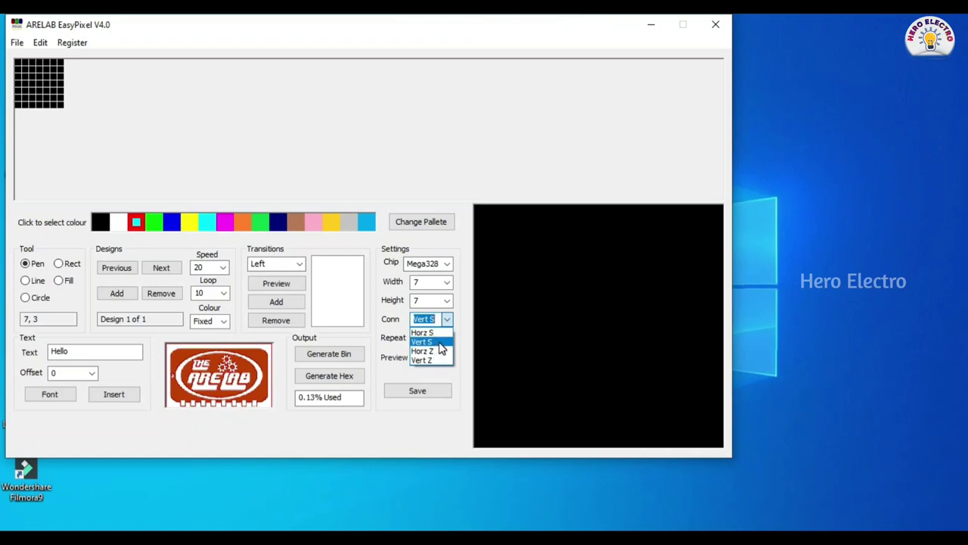
{"action": "left_click", "coordinate": [471, 338]}
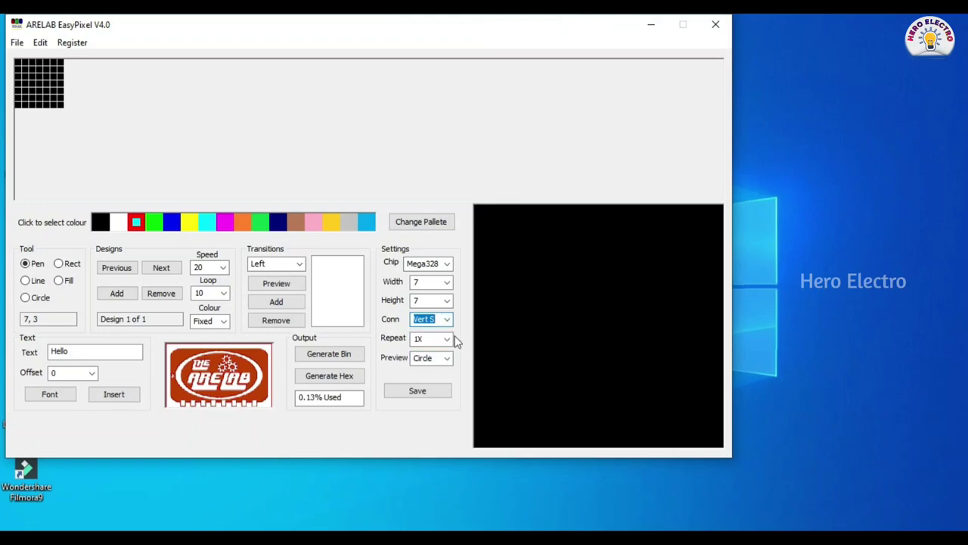
Keep the repeat at 1X and the preview shape as Circle, and save the matrix settings.
{"action": "left_click", "coordinate": [447, 339]}
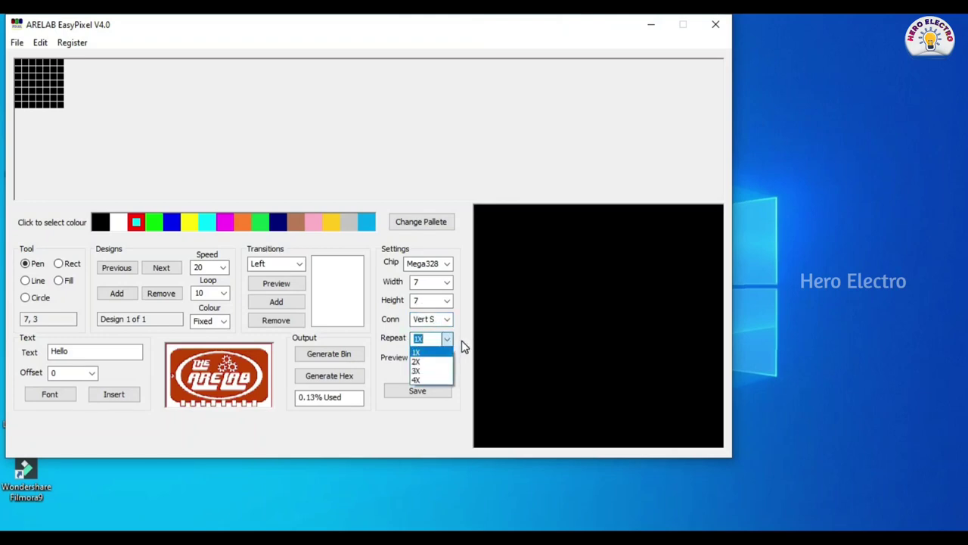
{"action": "left_click", "coordinate": [450, 339]}
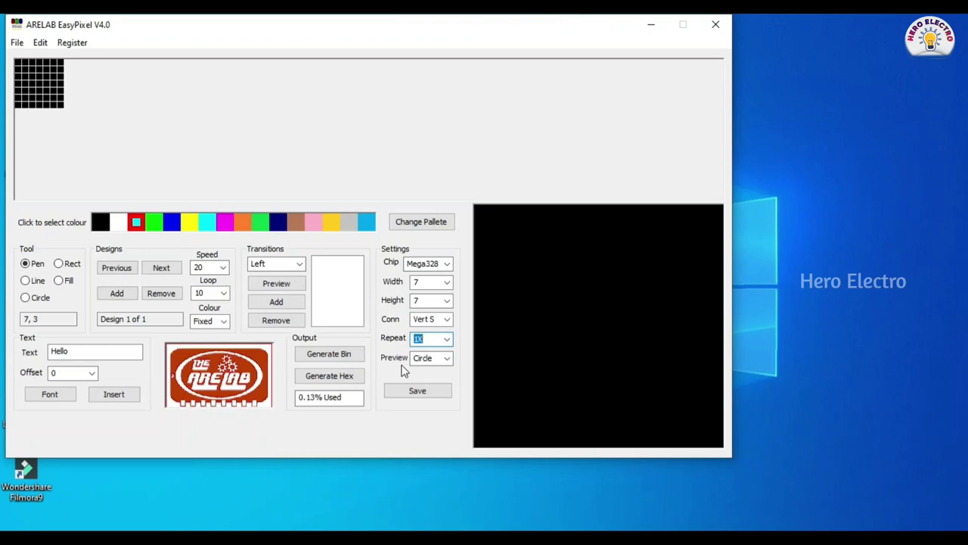
{"action": "left_click", "coordinate": [447, 359]}
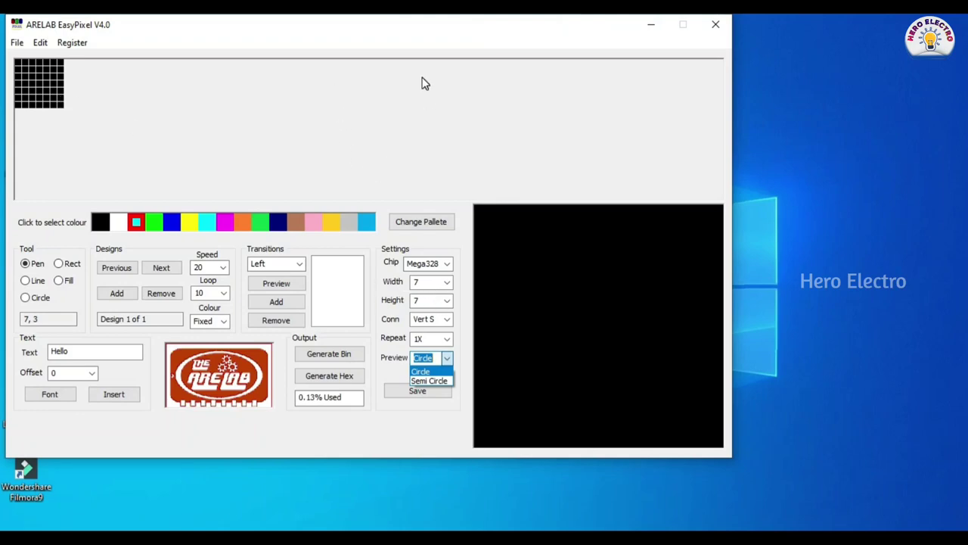
{"action": "left_click", "coordinate": [457, 371]}
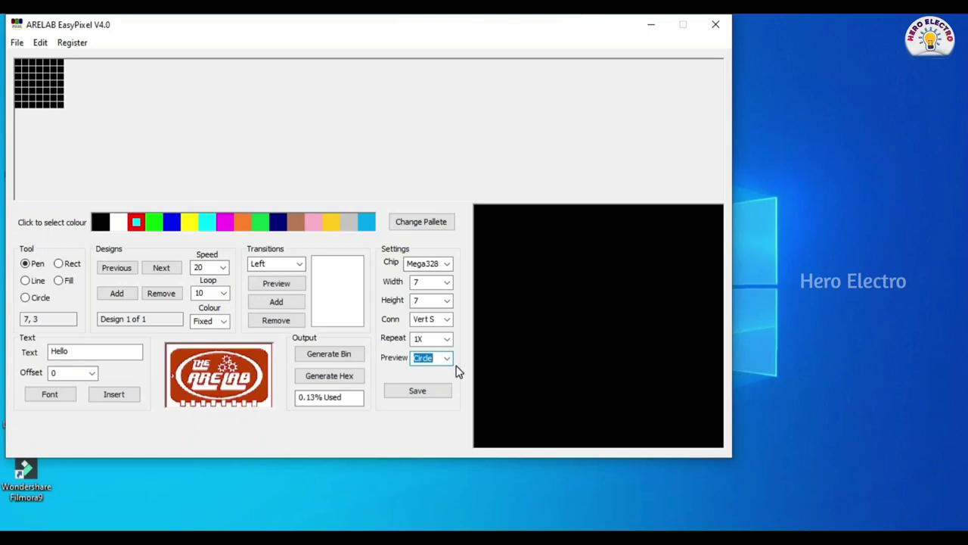
{"action": "left_click", "coordinate": [424, 390]}
{"action": "left_click", "coordinate": [393, 269]}
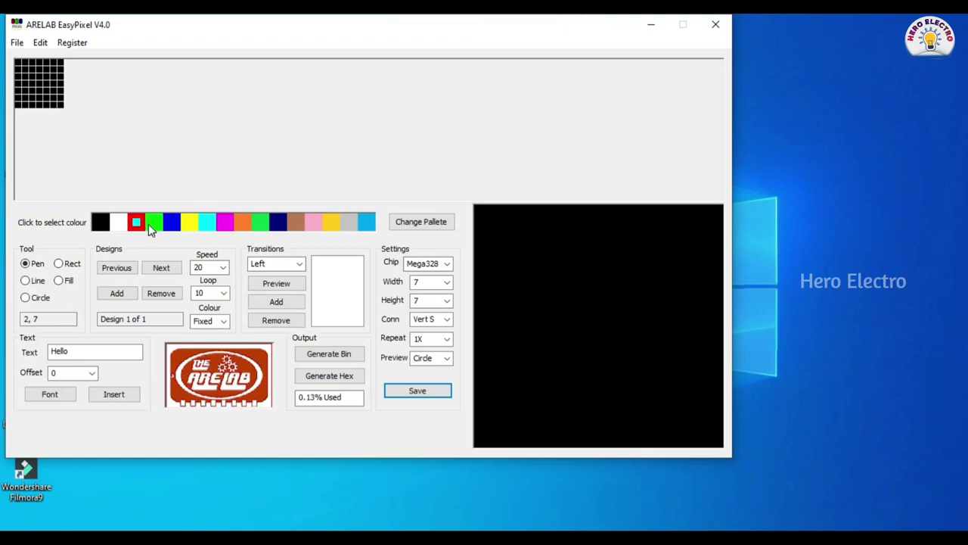
Draw a red Y shape across the full height of the 7 by 7 pixel grid with the Line tool.
{"action": "left_click", "coordinate": [26, 280]}
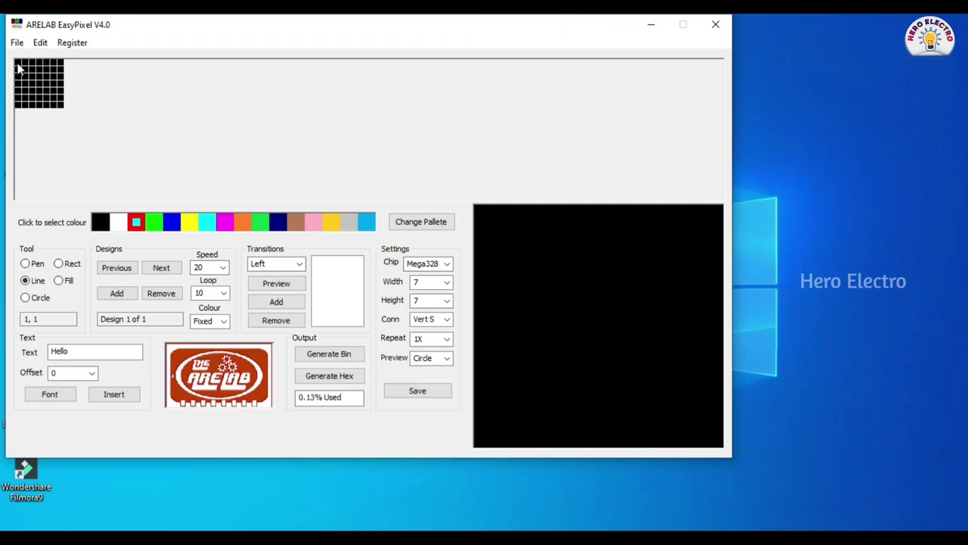
{"action": "mouse_move", "coordinate": [19, 67]}
{"action": "left_mouse_down"}
{"action": "mouse_move", "coordinate": [35, 87]}
{"action": "mouse_move", "coordinate": [60, 62]}
{"action": "mouse_move", "coordinate": [38, 106]}
{"action": "left_mouse_up"}
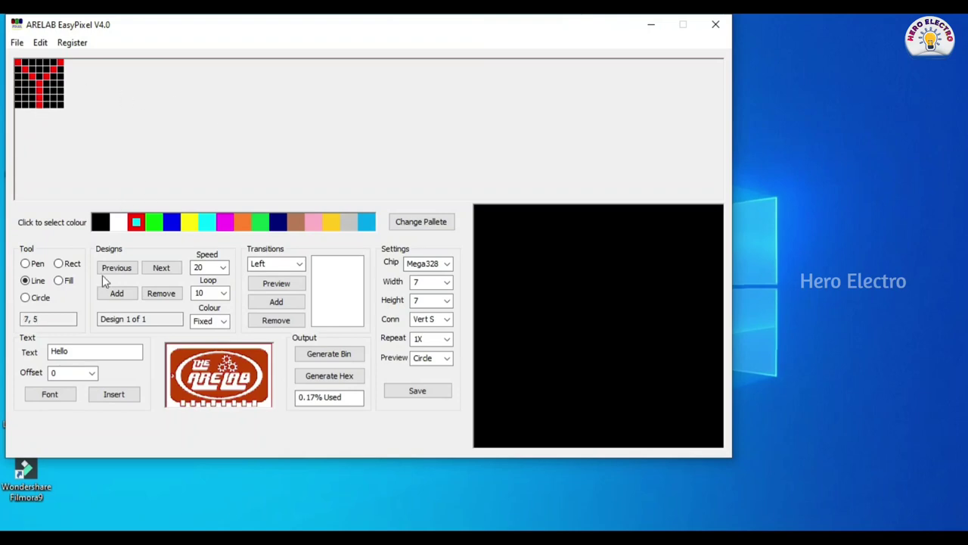
Fill the area between the arms of the Y with yellow and the remaining background around it with blue.
{"action": "left_click", "coordinate": [61, 281]}
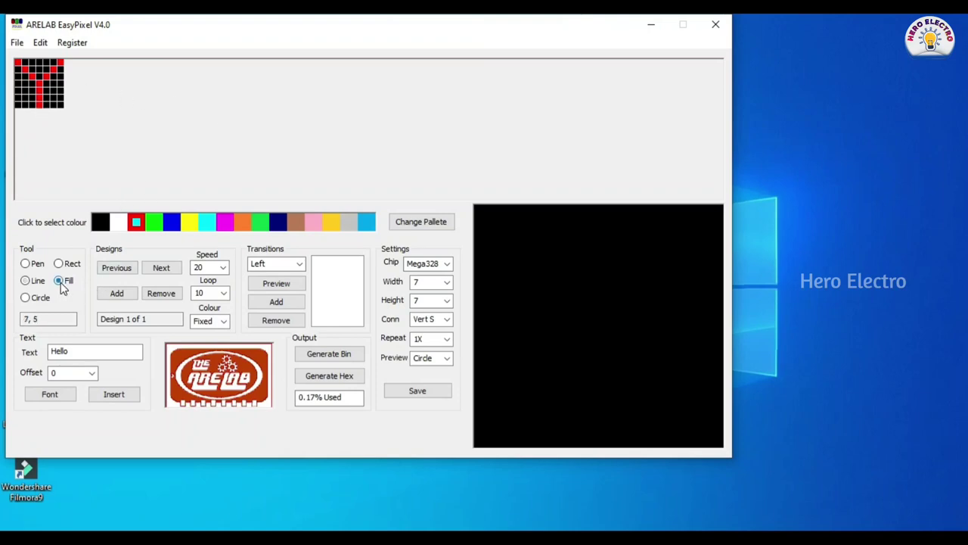
{"action": "left_click", "coordinate": [189, 224]}
{"action": "left_click", "coordinate": [37, 68]}
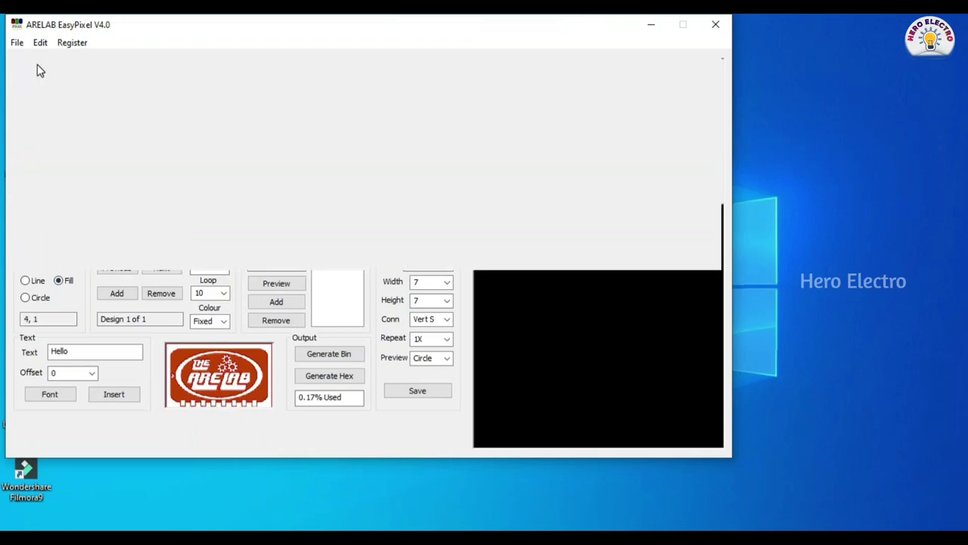
{"action": "left_click", "coordinate": [171, 224]}
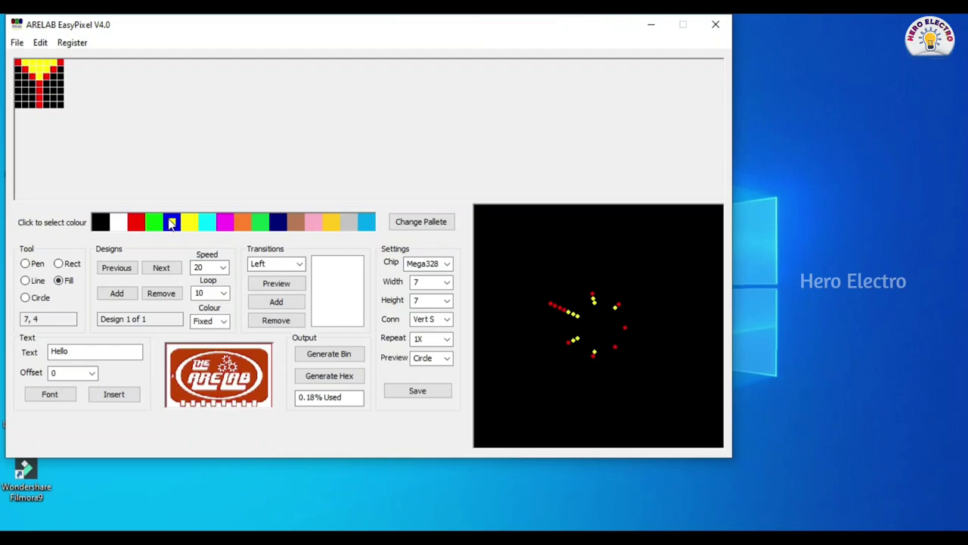
{"action": "left_click", "coordinate": [23, 93]}
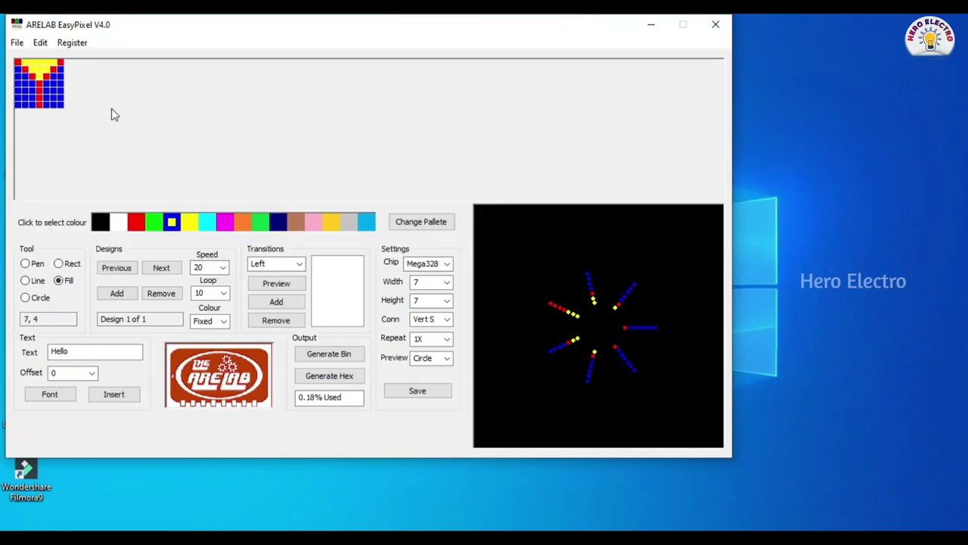
Add the Left transition to the design's transition list and preview its animation.
{"action": "left_click", "coordinate": [302, 265]}
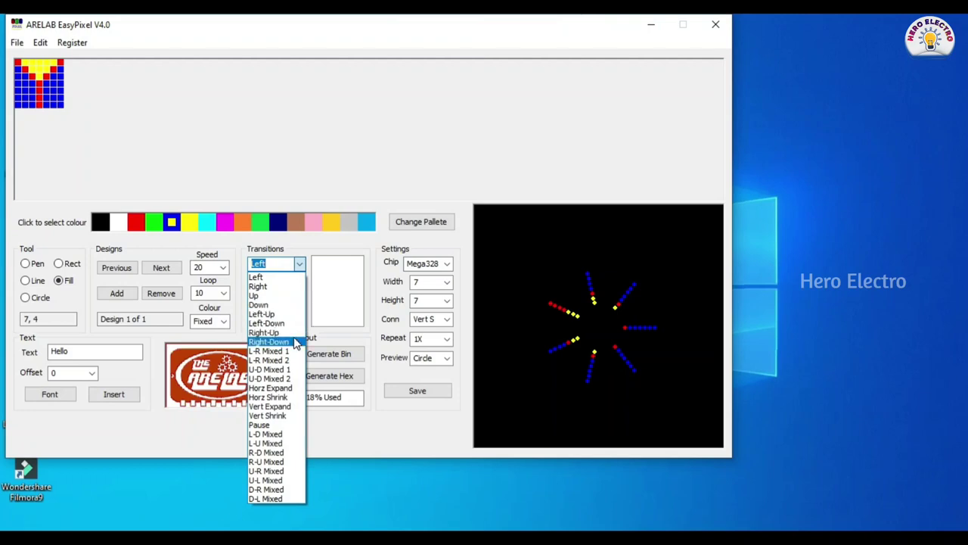
{"action": "left_click", "coordinate": [325, 336]}
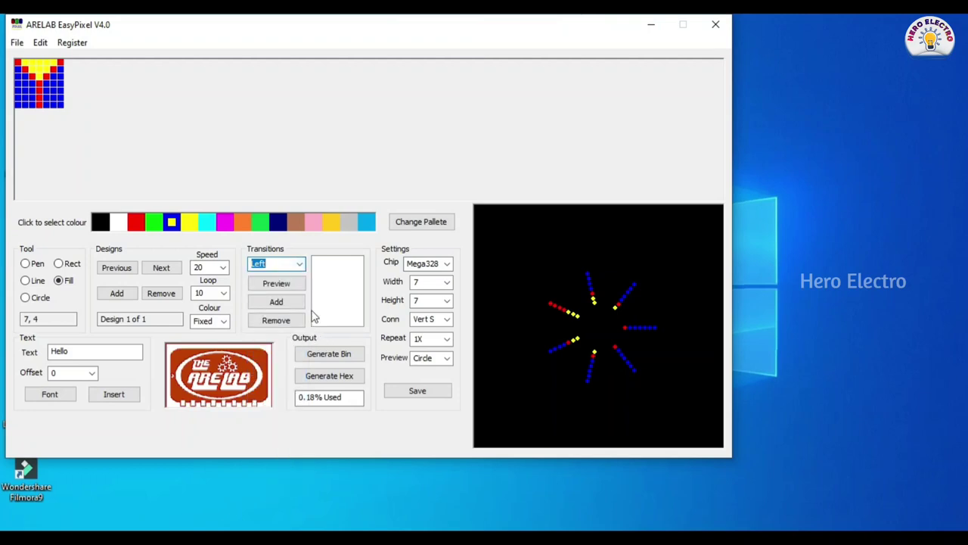
{"action": "left_click", "coordinate": [278, 303]}
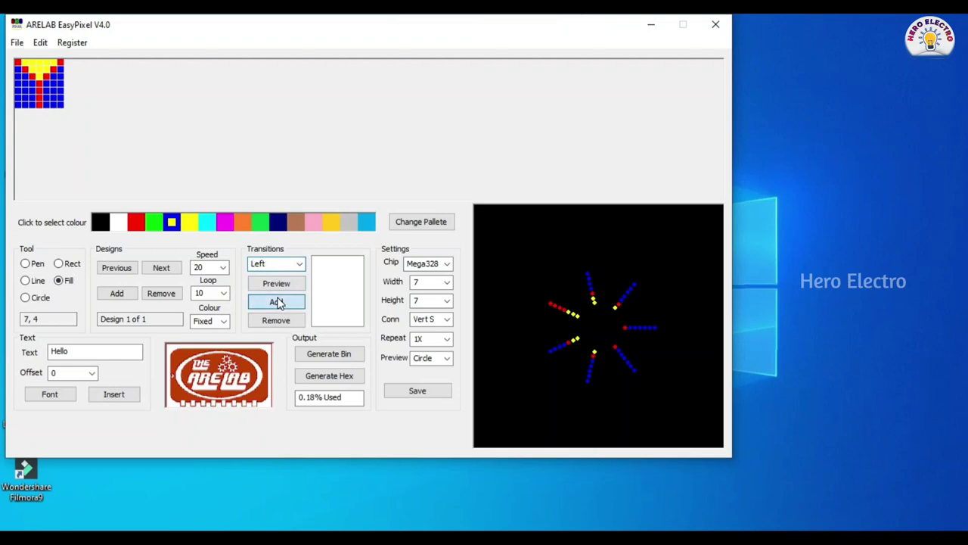
{"action": "left_click", "coordinate": [284, 284]}
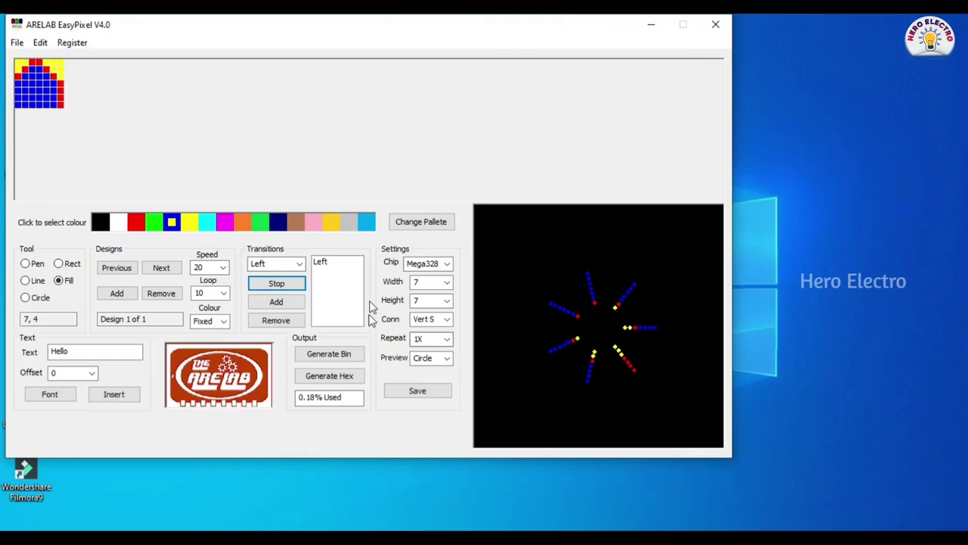
Add the Right transition to the list after Left and preview its animation.
{"action": "left_click", "coordinate": [299, 263]}
{"action": "left_click", "coordinate": [277, 289]}
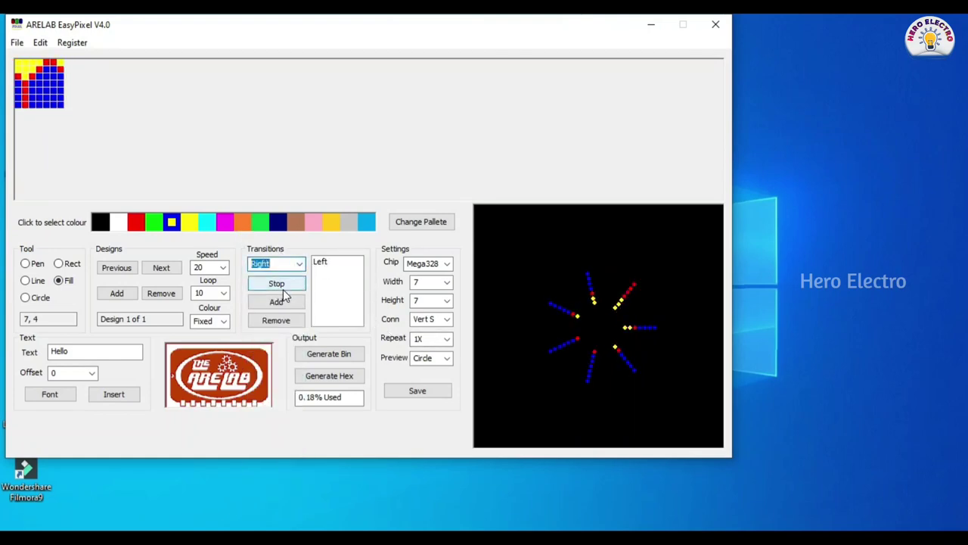
{"action": "left_click", "coordinate": [277, 301]}
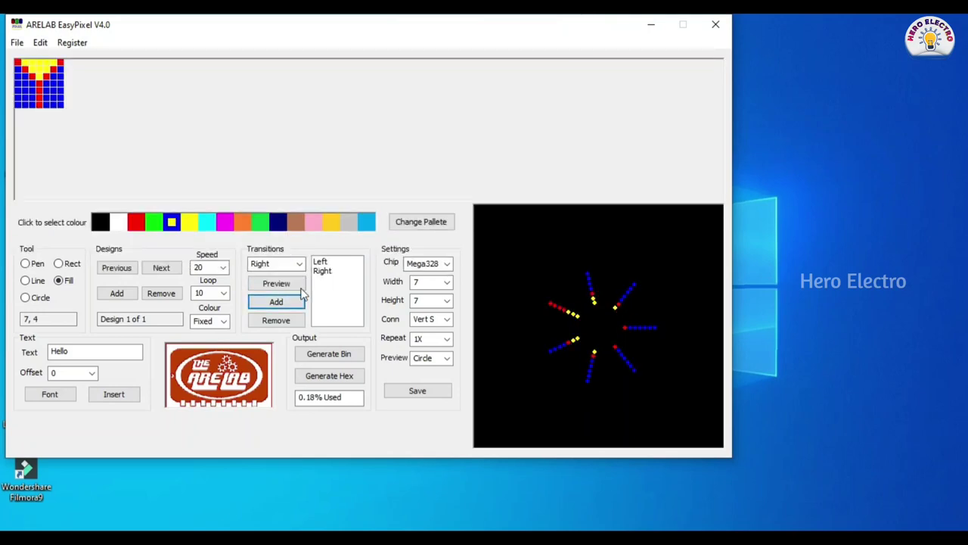
{"action": "left_click", "coordinate": [287, 285]}
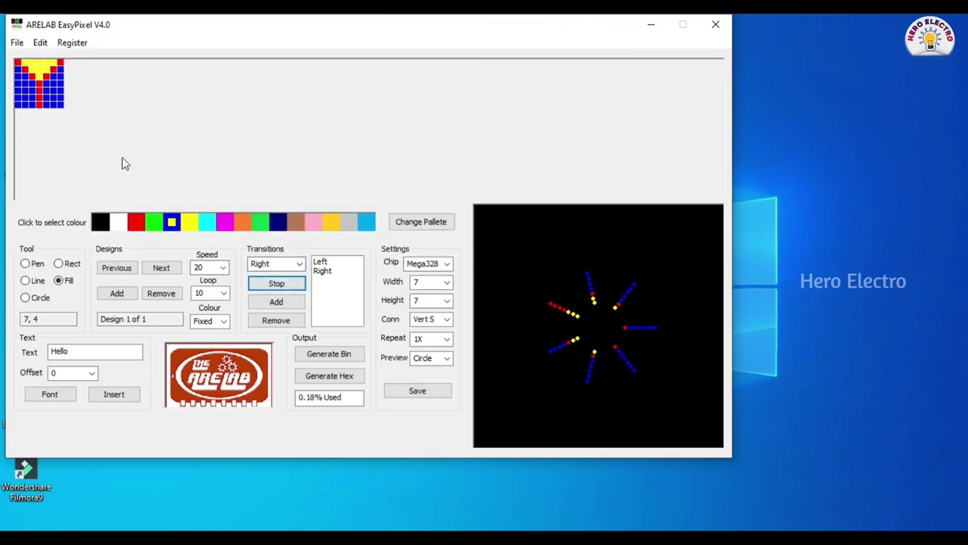
{"action": "left_click", "coordinate": [296, 283]}
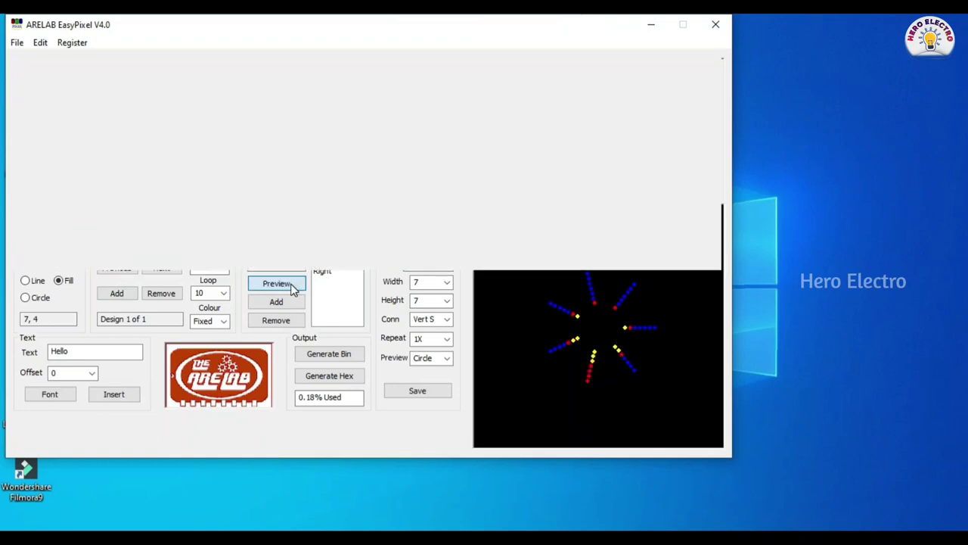
Preview the design with the Right-Down transition without adding it to the list.
{"action": "scroll", "coordinate": [287, 263], "scroll_direction": "down", "scroll_amount": 5}
{"action": "left_click", "coordinate": [300, 267]}
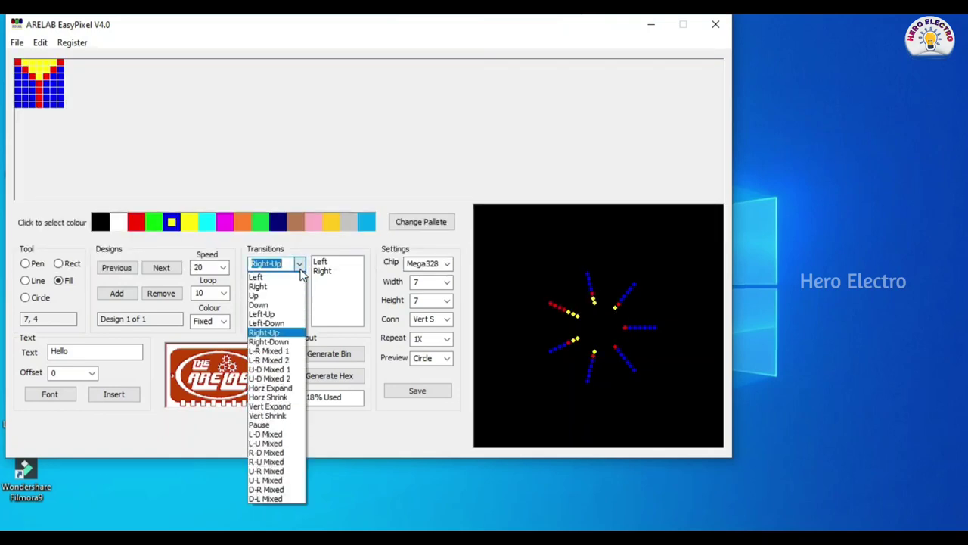
{"action": "left_click", "coordinate": [284, 342]}
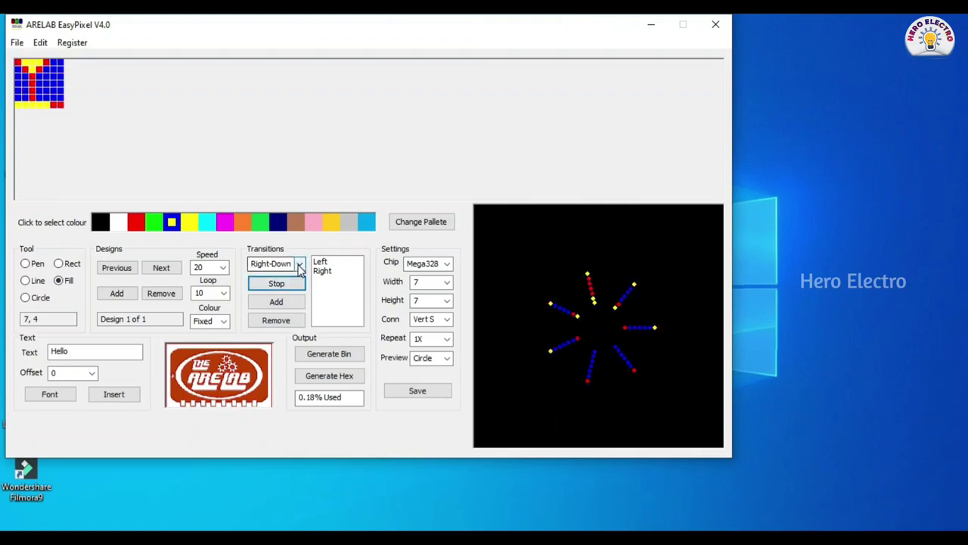
Select the L-D Mixed transition and preview its animation on the design.
{"action": "left_click", "coordinate": [300, 267]}
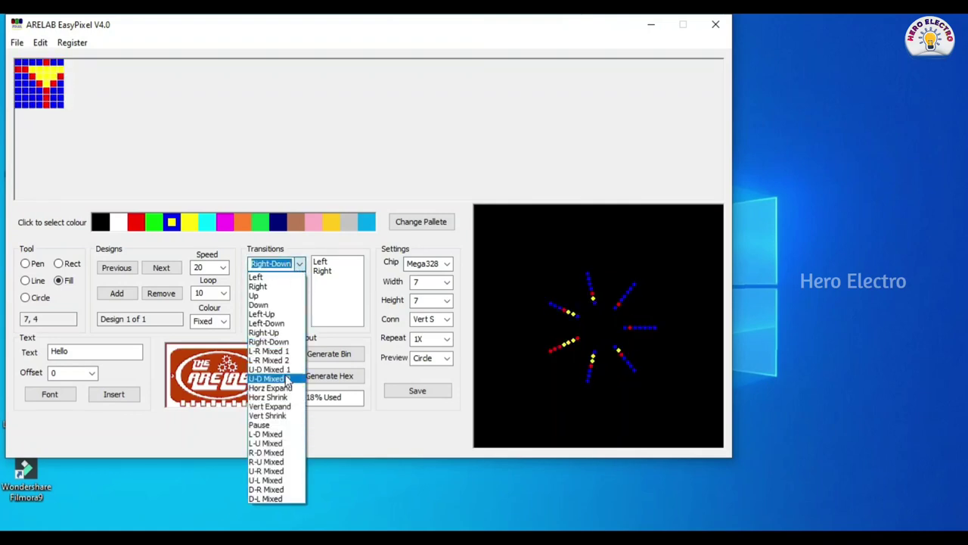
{"action": "left_click", "coordinate": [284, 434]}
{"action": "left_click", "coordinate": [274, 286]}
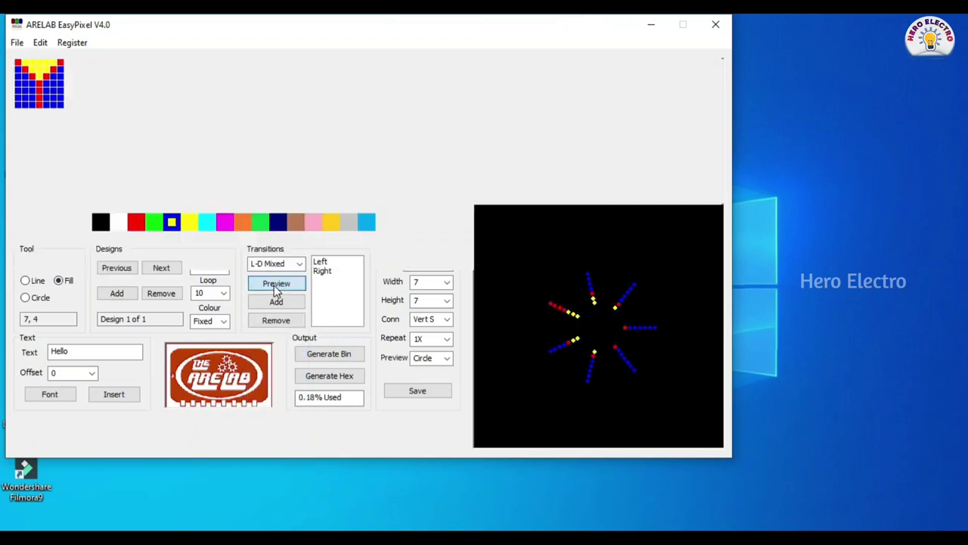
{"action": "left_click", "coordinate": [300, 282]}
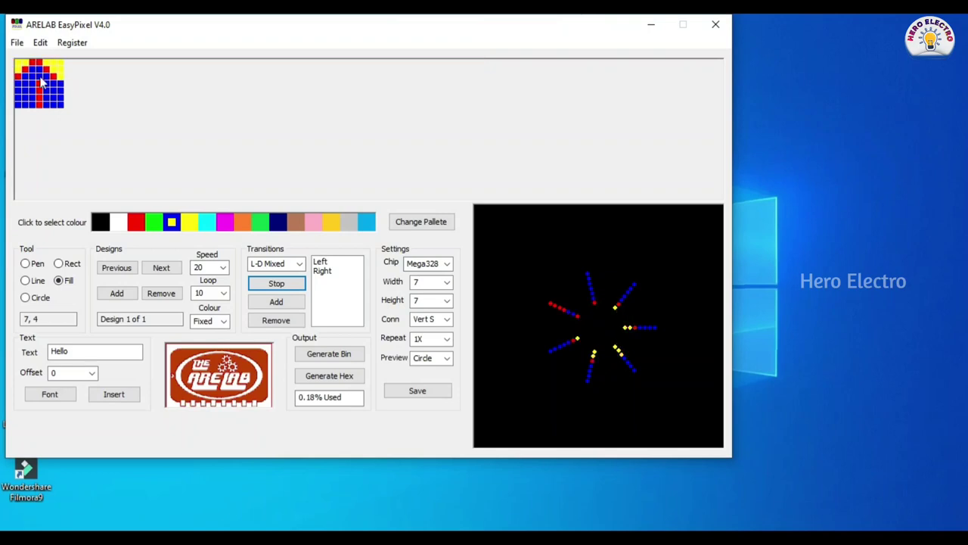
Stop the running preview and add the L-D Mixed transition to the first design's list after Right.
{"action": "left_click", "coordinate": [287, 285]}
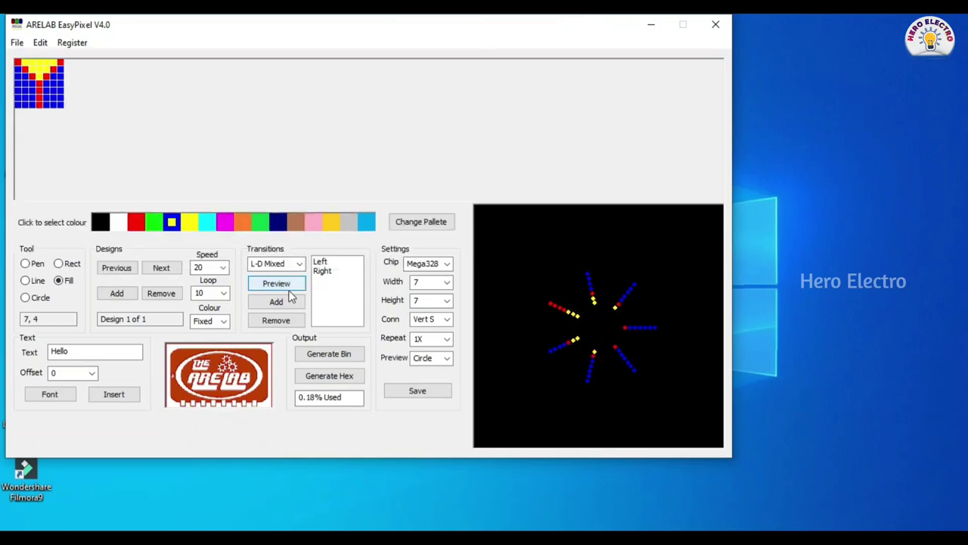
{"action": "left_click", "coordinate": [286, 304]}
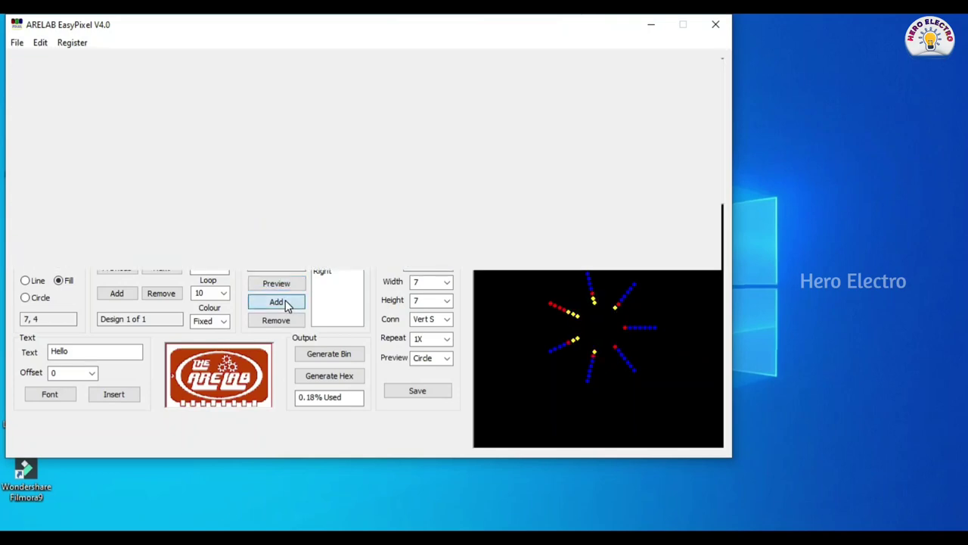
{"action": "left_click", "coordinate": [299, 264]}
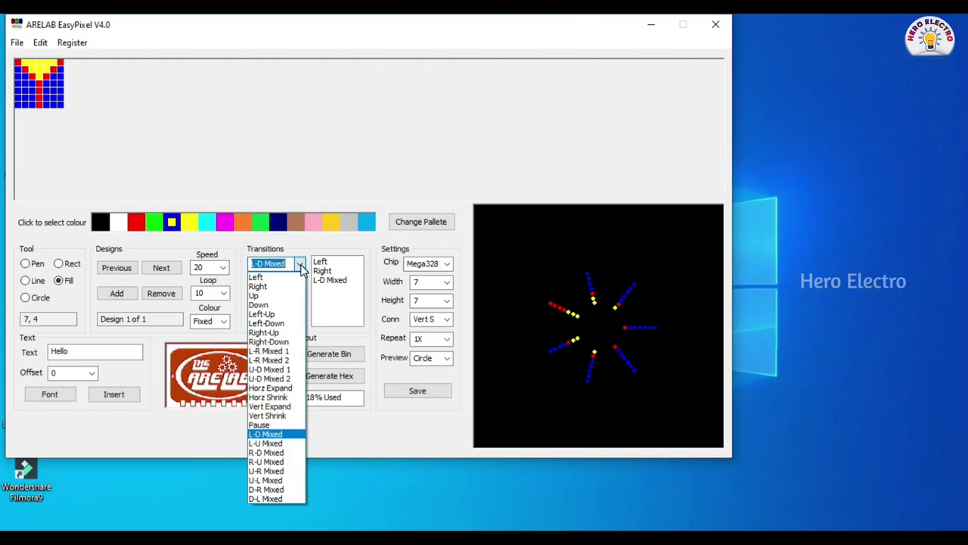
{"action": "left_click", "coordinate": [329, 332]}
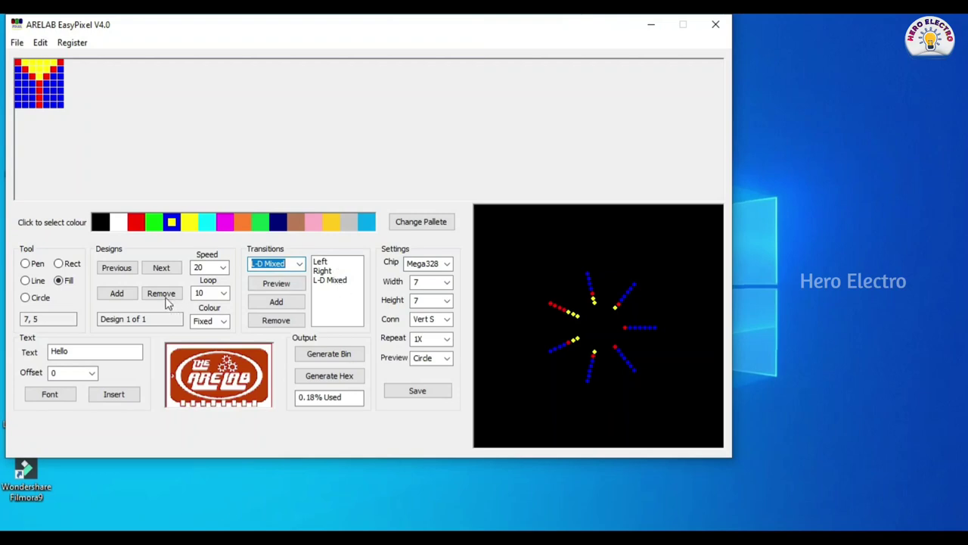
Add a second design, switch to it, and draw a full-height red letter H with the Line tool.
{"action": "left_click", "coordinate": [129, 295]}
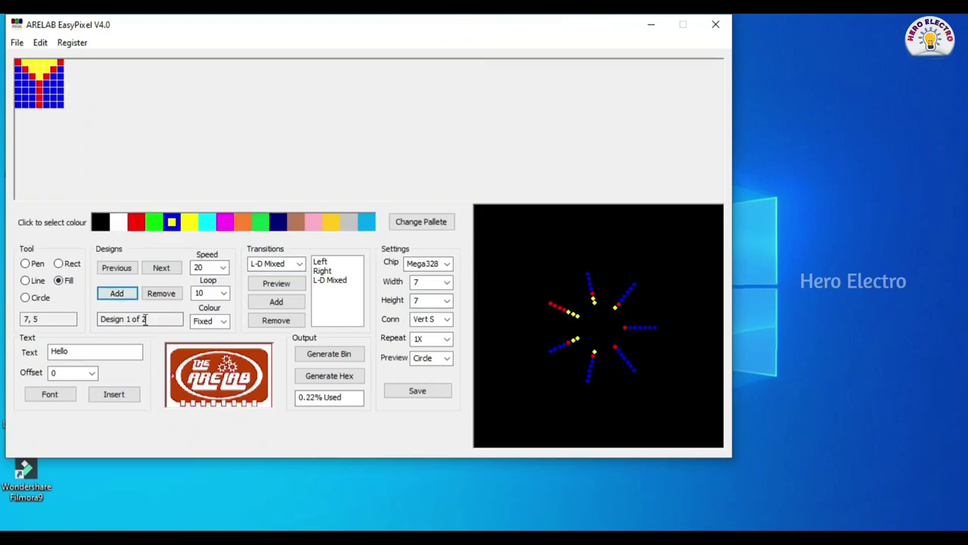
{"action": "left_click", "coordinate": [159, 274]}
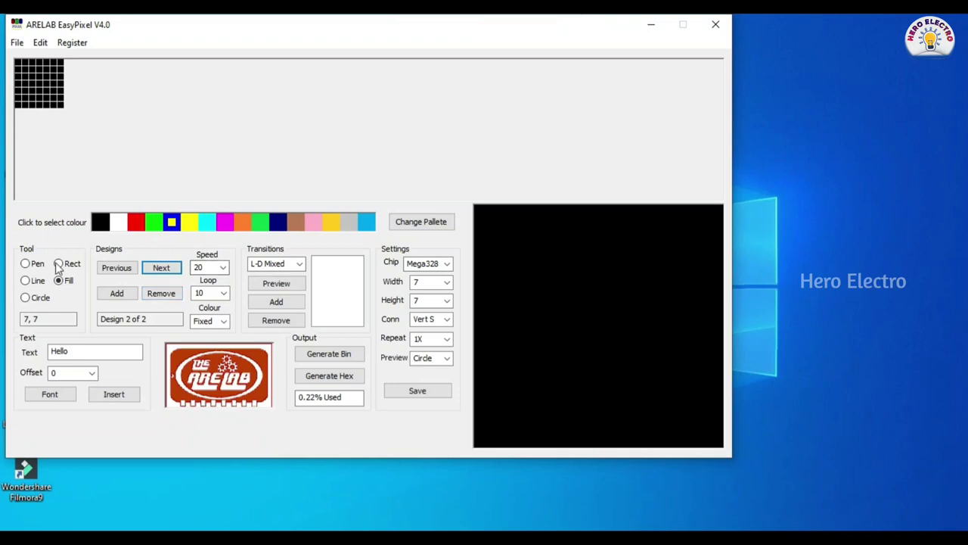
{"action": "left_click", "coordinate": [26, 281]}
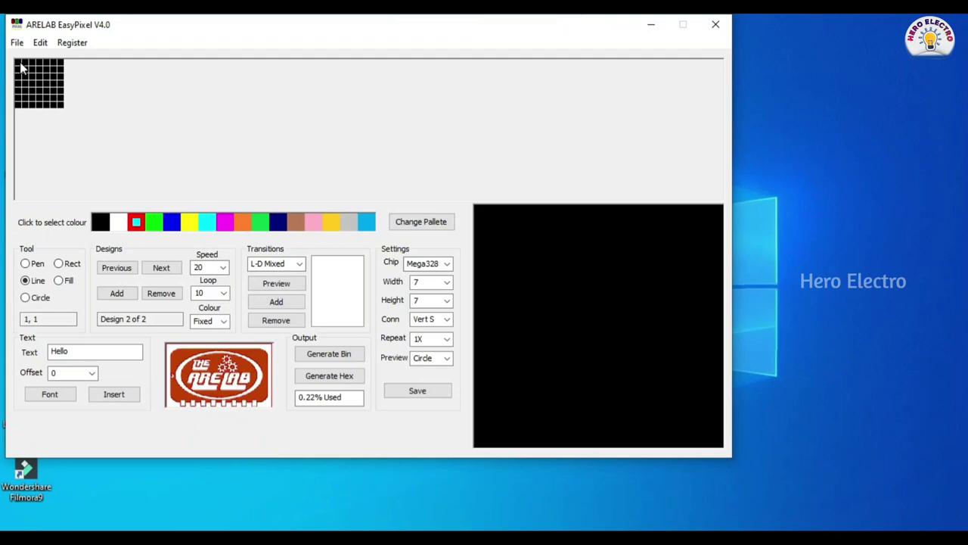
{"action": "left_click_drag", "start_coordinate": [20, 72], "coordinate": [4, 125]}
{"action": "left_click_drag", "start_coordinate": [64, 67], "coordinate": [64, 111]}
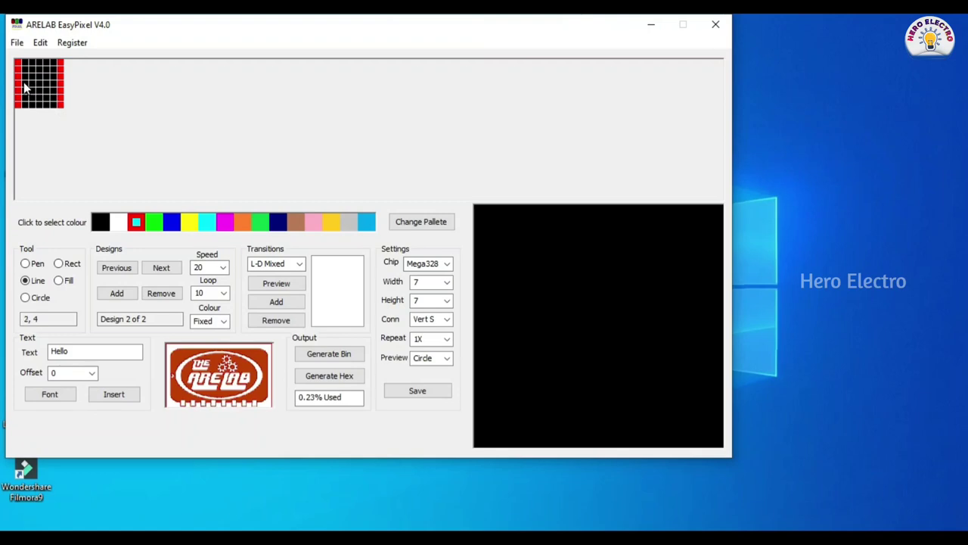
{"action": "left_click_drag", "start_coordinate": [25, 88], "coordinate": [37, 88]}
Recolour the H blue, then overlay red lines around columns 3 to 5 with the black gaps between them filled yellow.
{"action": "left_click", "coordinate": [171, 223]}
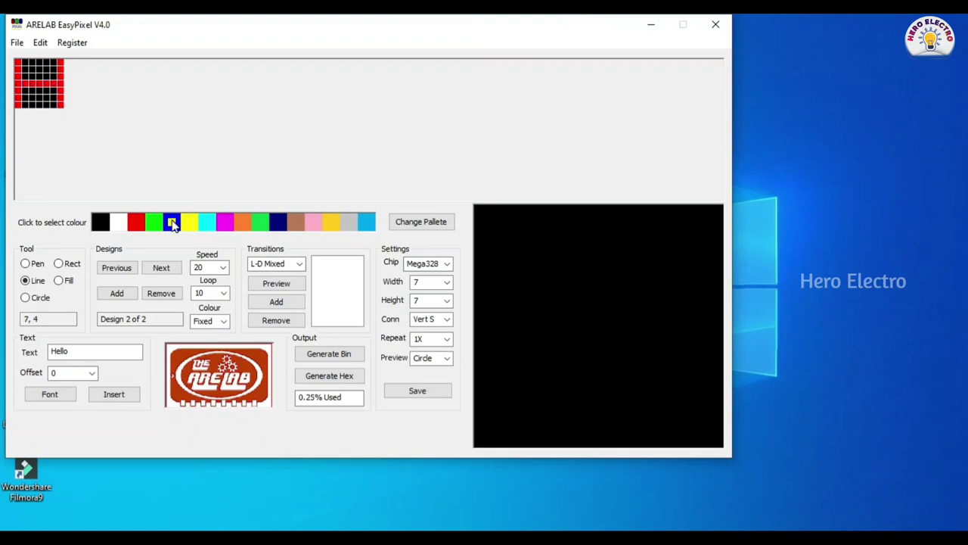
{"action": "left_click", "coordinate": [31, 66]}
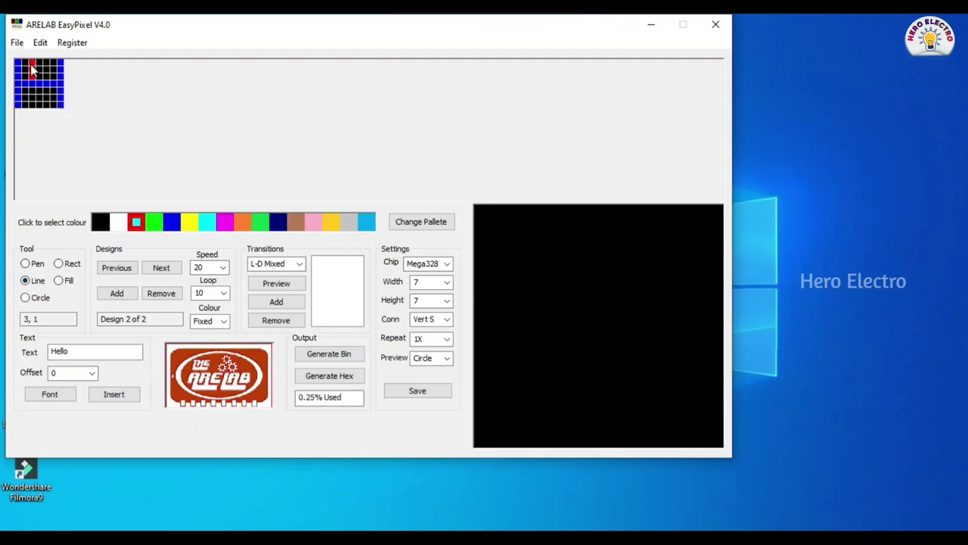
{"action": "left_click_drag", "start_coordinate": [33, 69], "coordinate": [33, 102]}
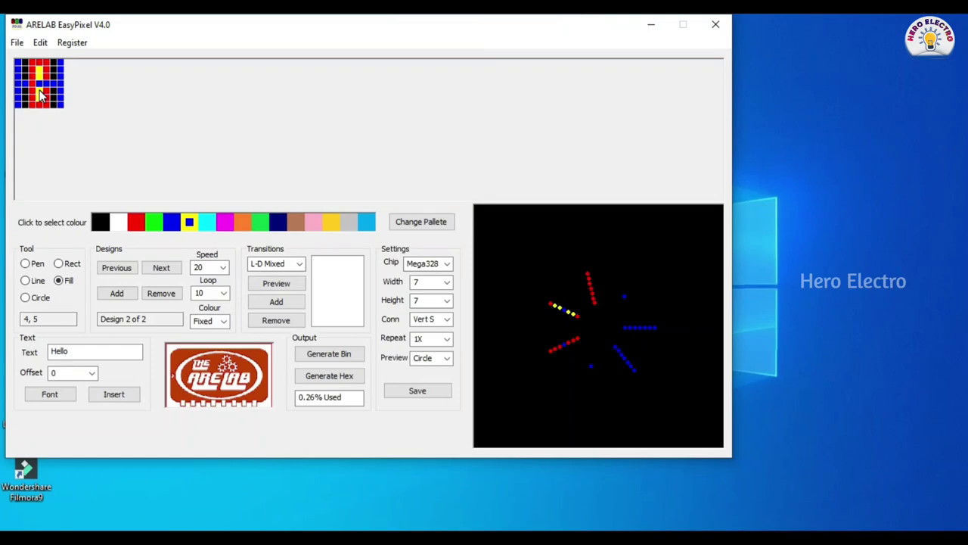
Preview the Left transition on the second design and add it to that design's transition list.
{"action": "left_click", "coordinate": [299, 264]}
{"action": "left_click", "coordinate": [284, 275]}
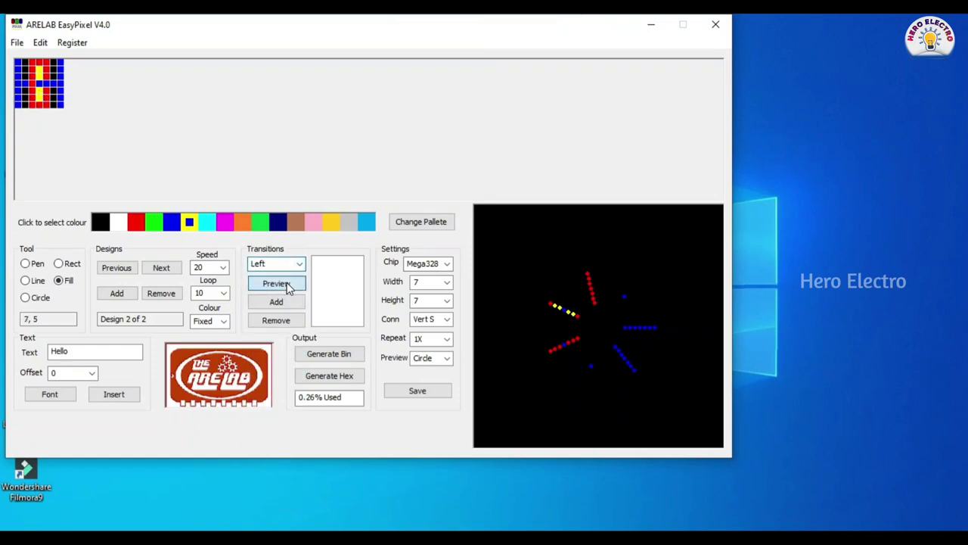
{"action": "left_click", "coordinate": [288, 286]}
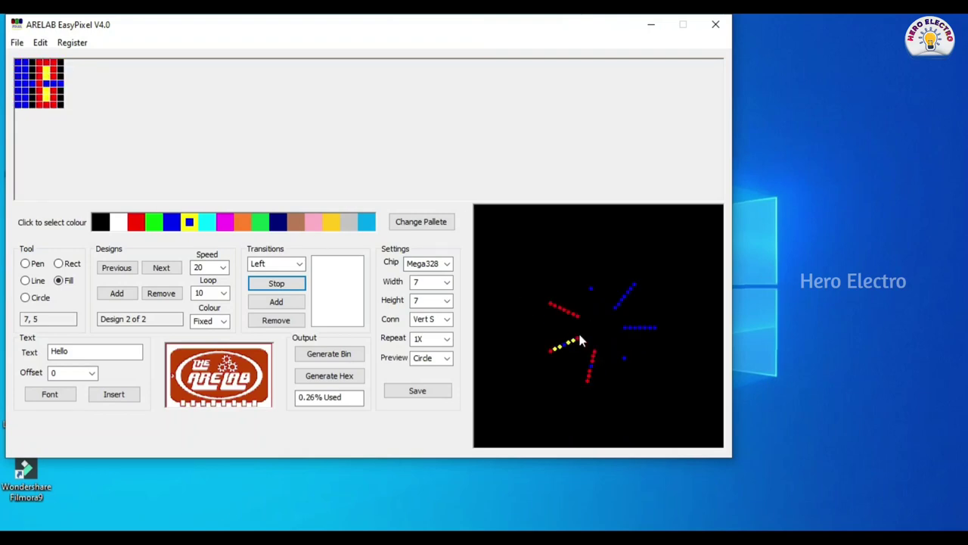
{"action": "left_click", "coordinate": [277, 283]}
{"action": "left_click", "coordinate": [284, 302]}
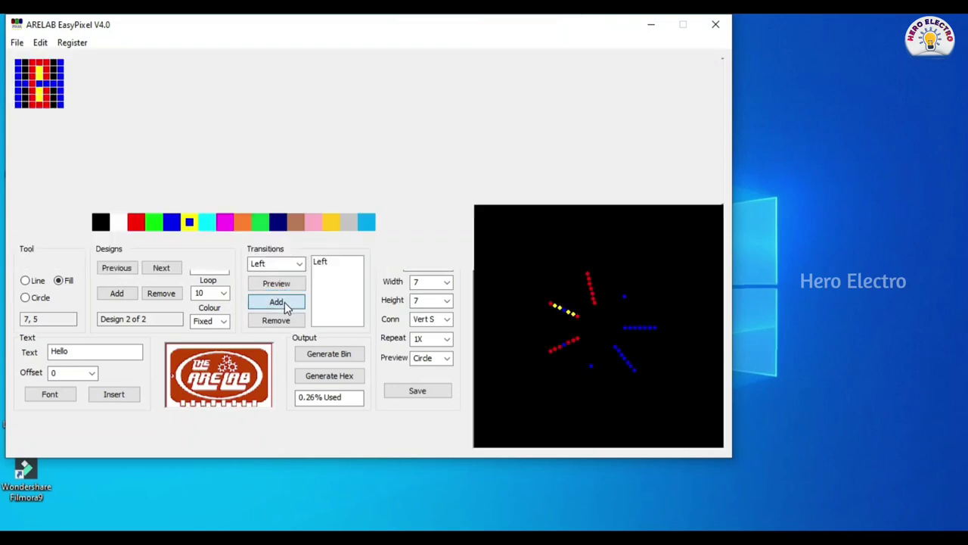
Add the Right and Up transitions to the second design's list after Left.
{"action": "left_click", "coordinate": [295, 265]}
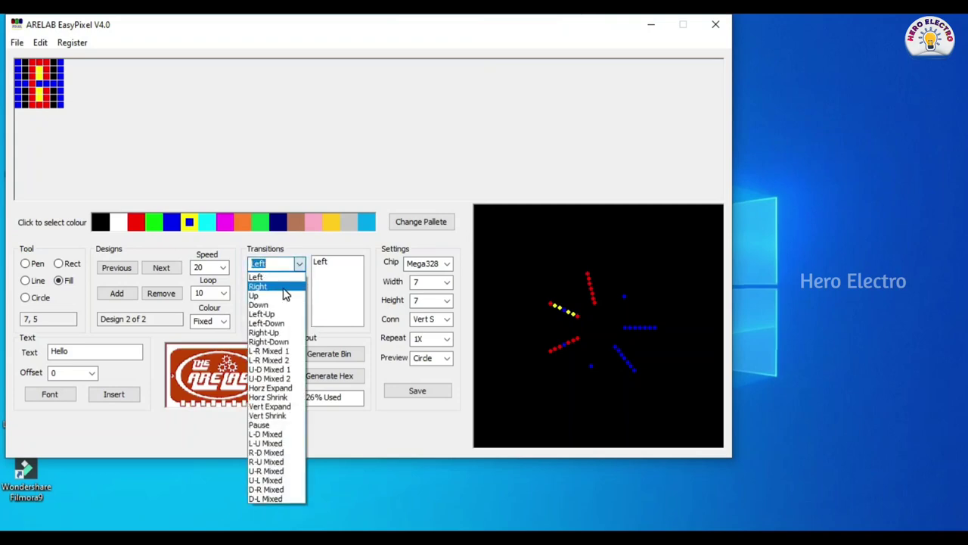
{"action": "left_click", "coordinate": [286, 287]}
{"action": "left_click", "coordinate": [284, 302]}
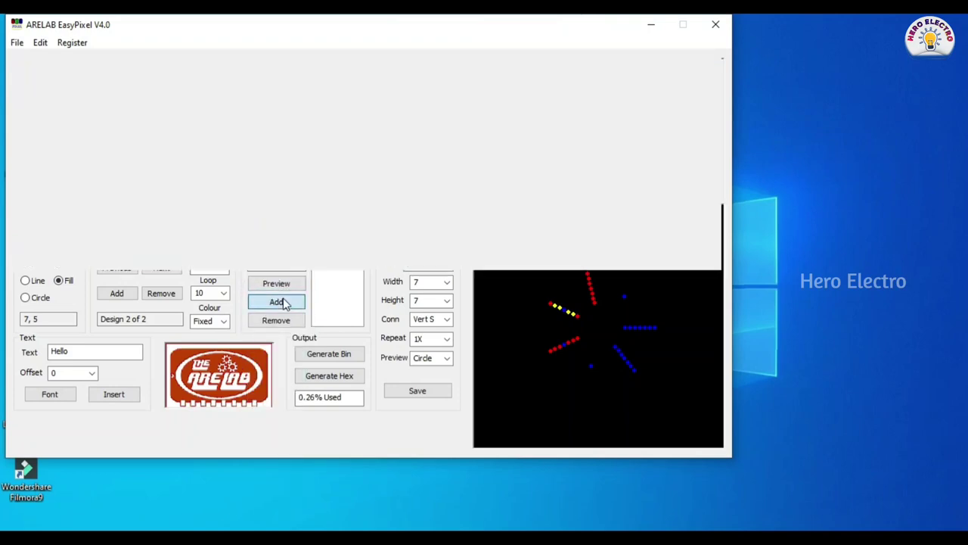
{"action": "left_click", "coordinate": [300, 264]}
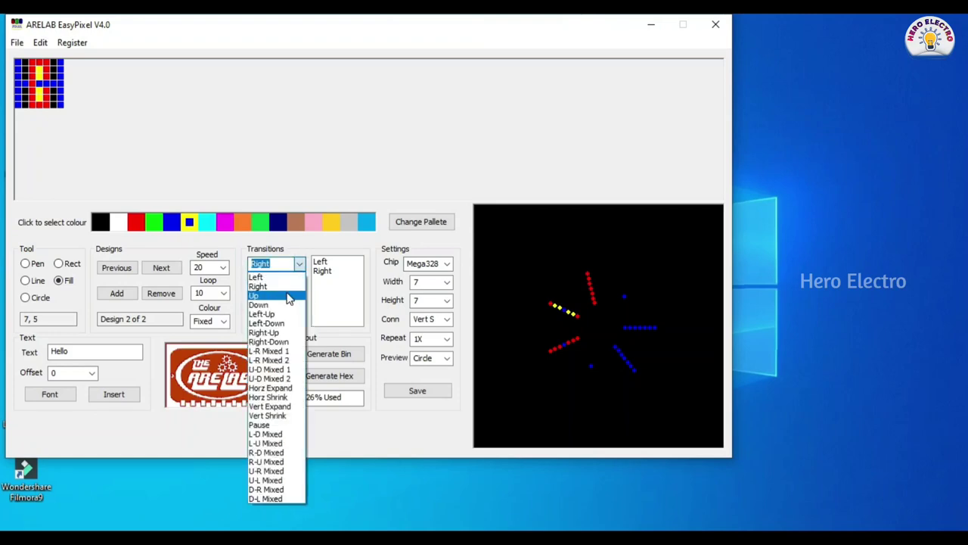
{"action": "left_click", "coordinate": [288, 296]}
{"action": "left_click", "coordinate": [285, 302]}
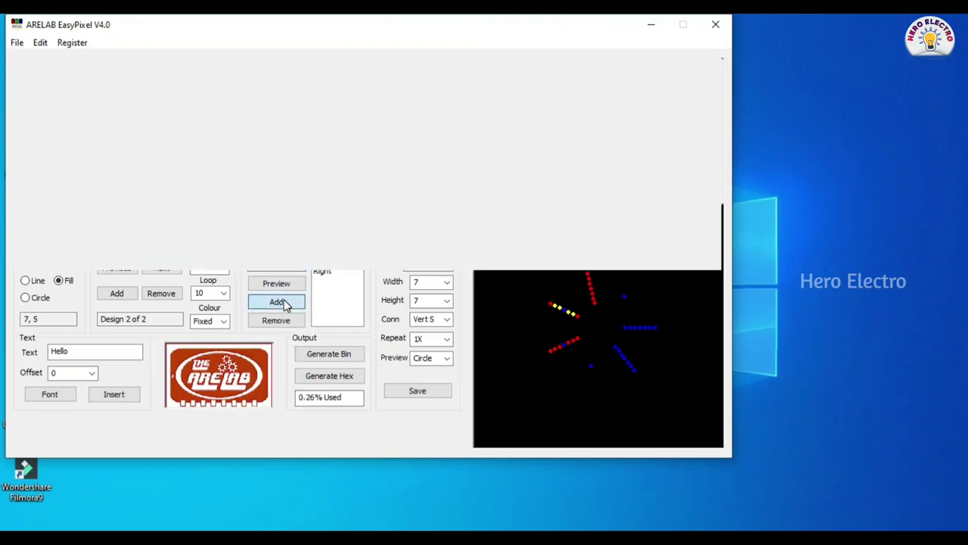
Preview the Down transition on the second design and add it to the list after Up.
{"action": "left_click", "coordinate": [300, 264]}
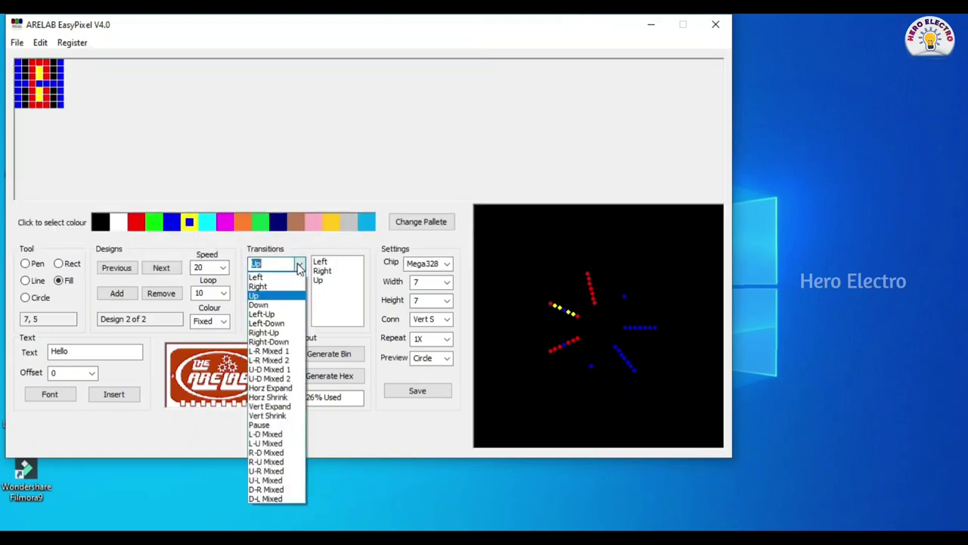
{"action": "left_click", "coordinate": [281, 305]}
{"action": "left_click", "coordinate": [284, 283]}
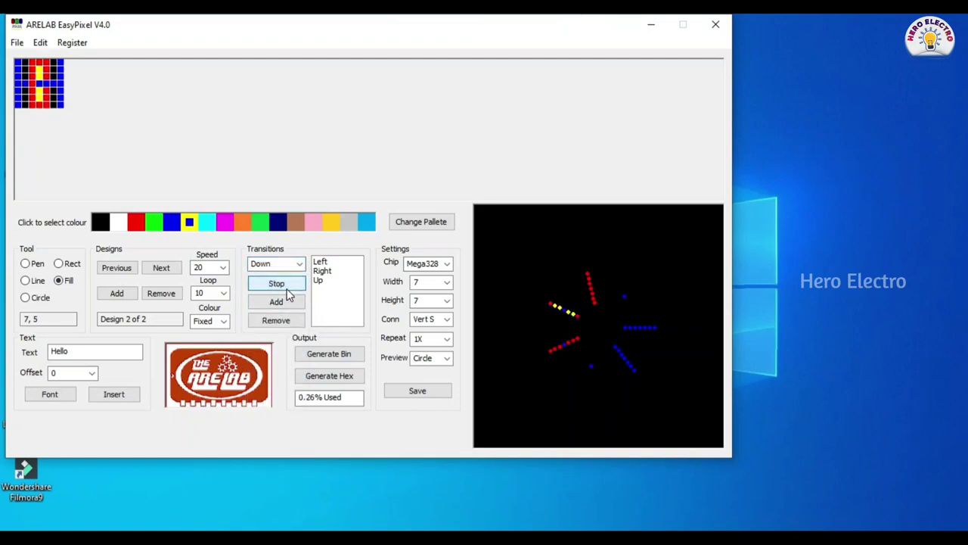
{"action": "left_click", "coordinate": [289, 300]}
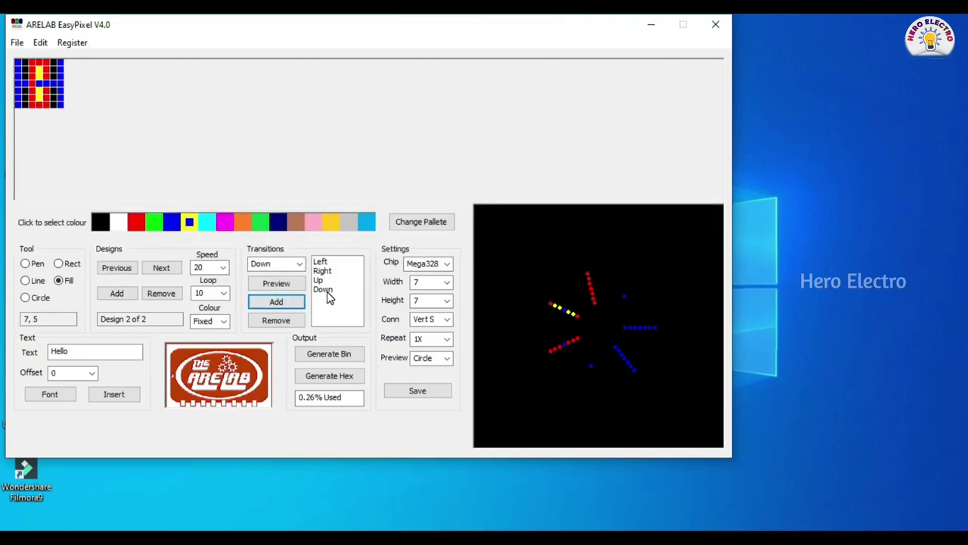
Add a third design, switch to it, and draw a red diagonal line from the grid's upper-left to lower-right corner.
{"action": "left_click", "coordinate": [126, 295]}
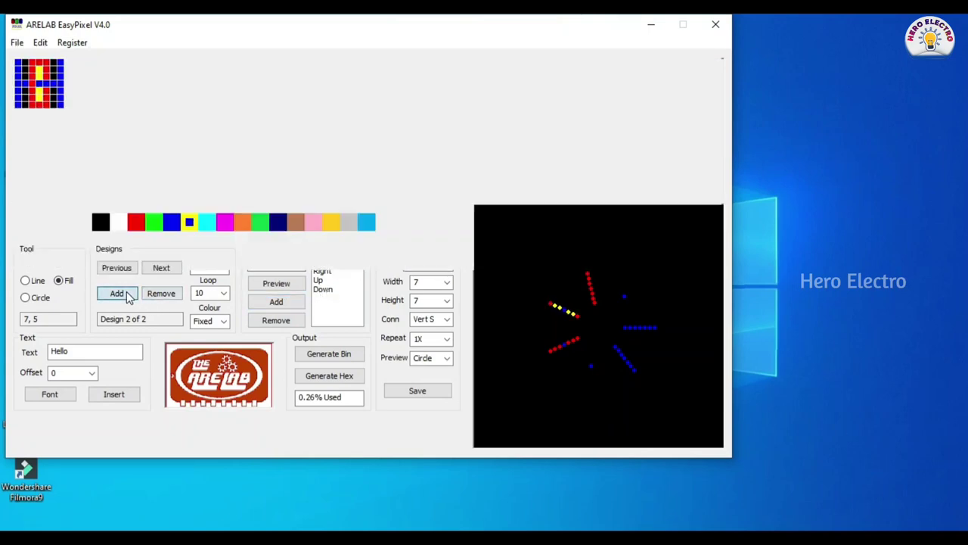
{"action": "left_click", "coordinate": [173, 271]}
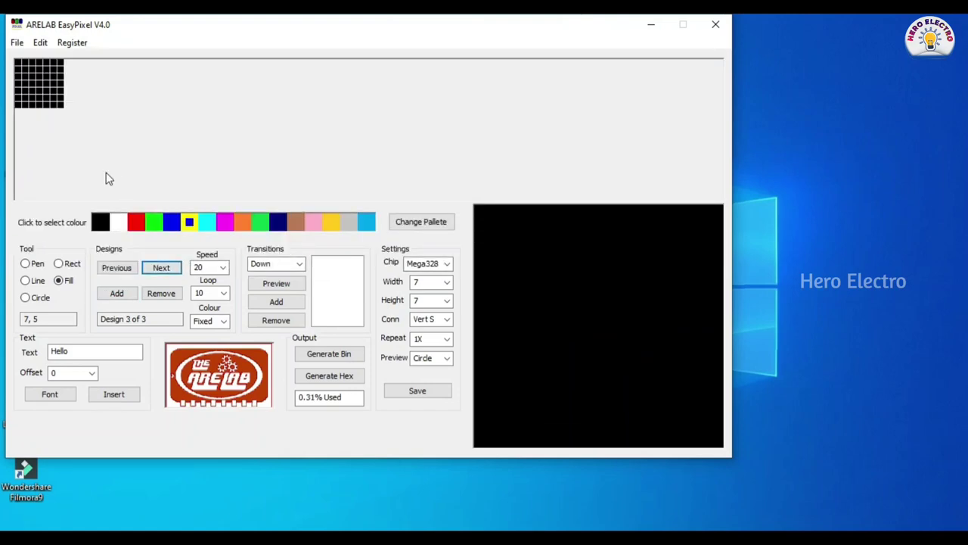
{"action": "left_click", "coordinate": [28, 281]}
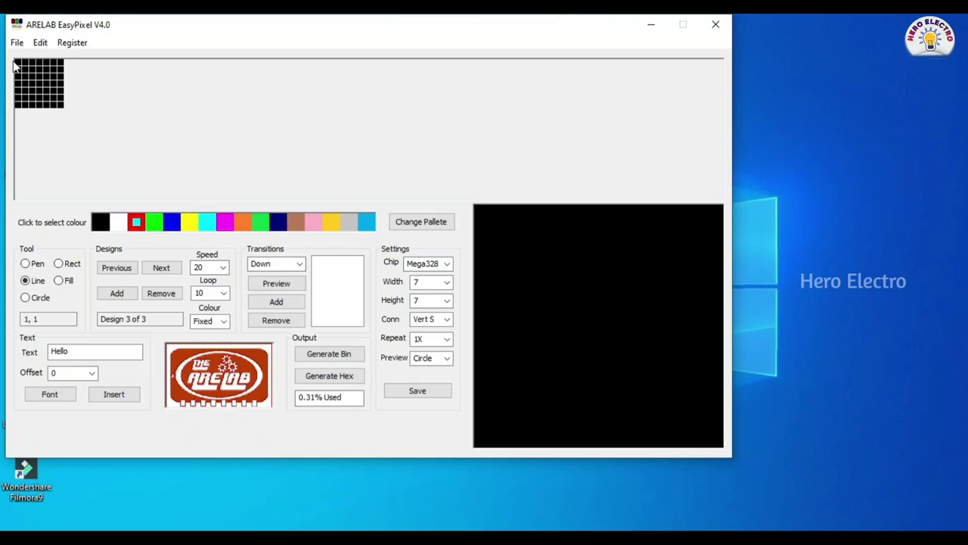
{"action": "left_click_drag", "start_coordinate": [33, 71], "coordinate": [63, 106]}
Fill the area above the red diagonal with yellow and the area below it with blue.
{"action": "left_click", "coordinate": [67, 280]}
{"action": "left_click", "coordinate": [51, 74]}
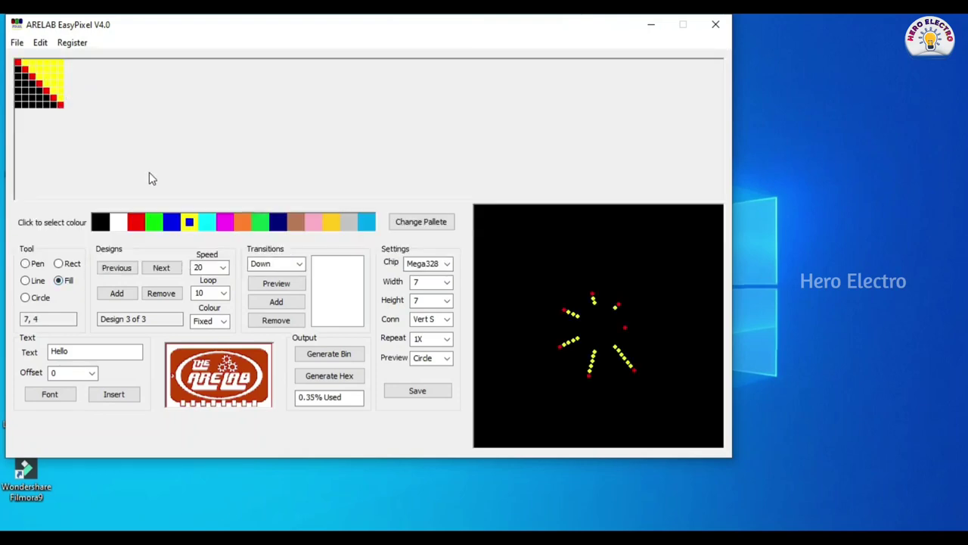
{"action": "left_click", "coordinate": [35, 104]}
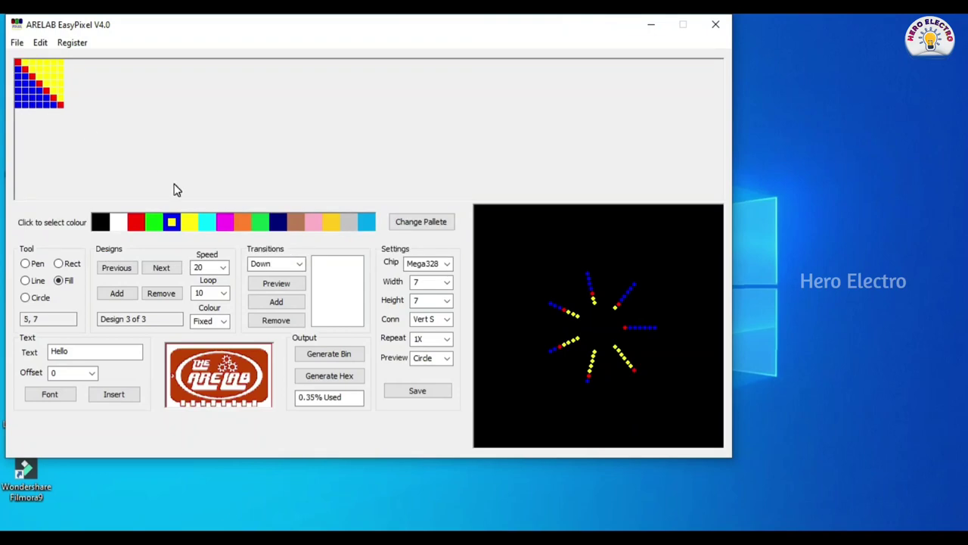
Preview the Left transition on the third design and add it to that design's transition list.
{"action": "left_click", "coordinate": [298, 265]}
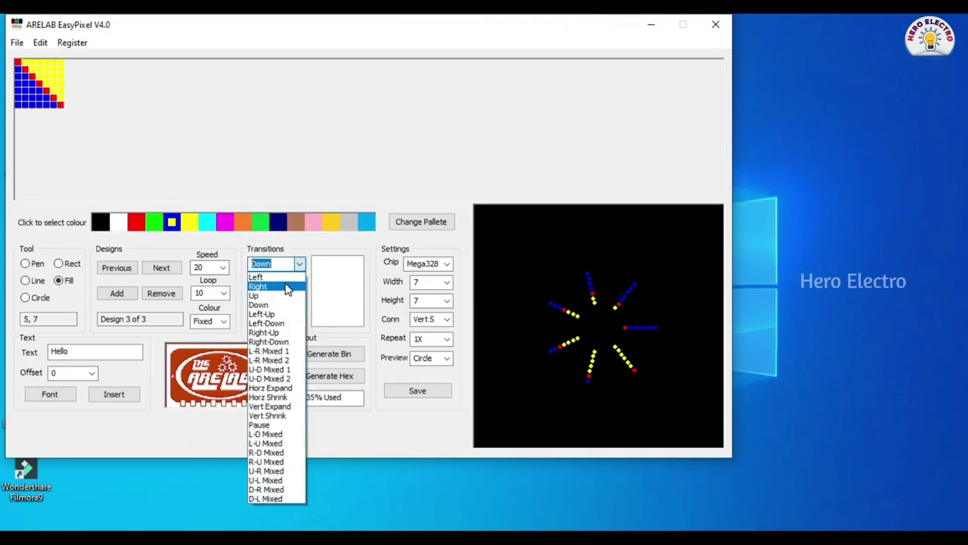
{"action": "left_click", "coordinate": [286, 278]}
{"action": "left_click", "coordinate": [289, 286]}
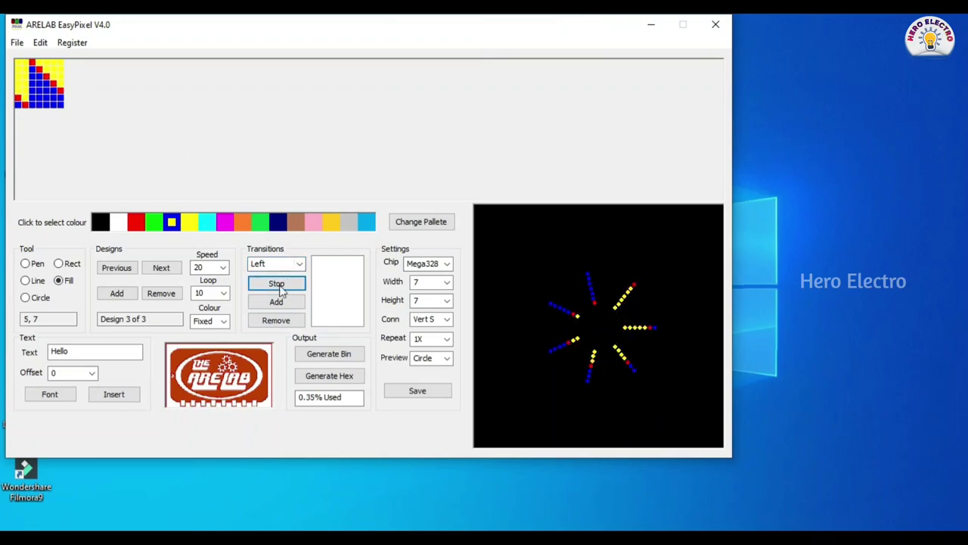
{"action": "left_click", "coordinate": [280, 303]}
Preview the Up transition on the third design and add it to the list after Left.
{"action": "left_click", "coordinate": [299, 264]}
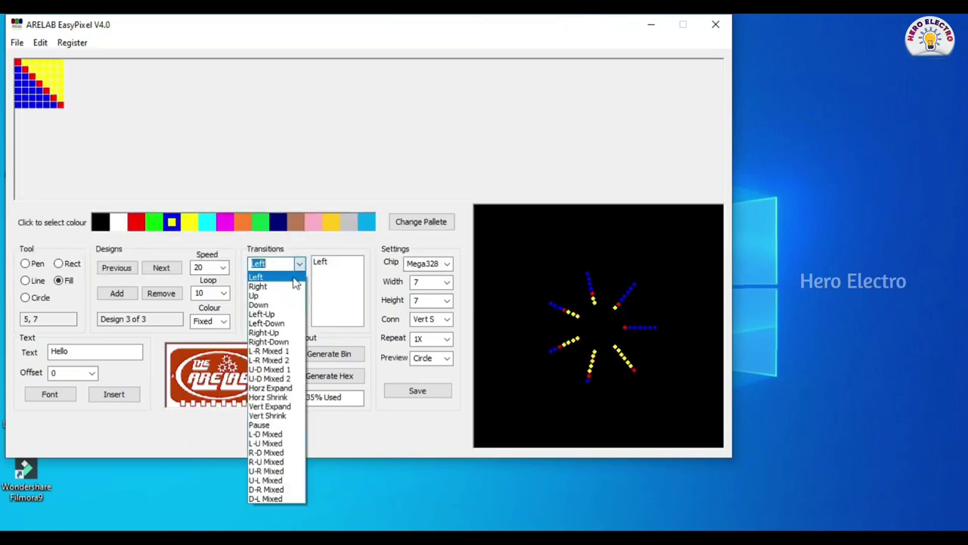
{"action": "left_click", "coordinate": [286, 296]}
{"action": "left_click", "coordinate": [290, 286]}
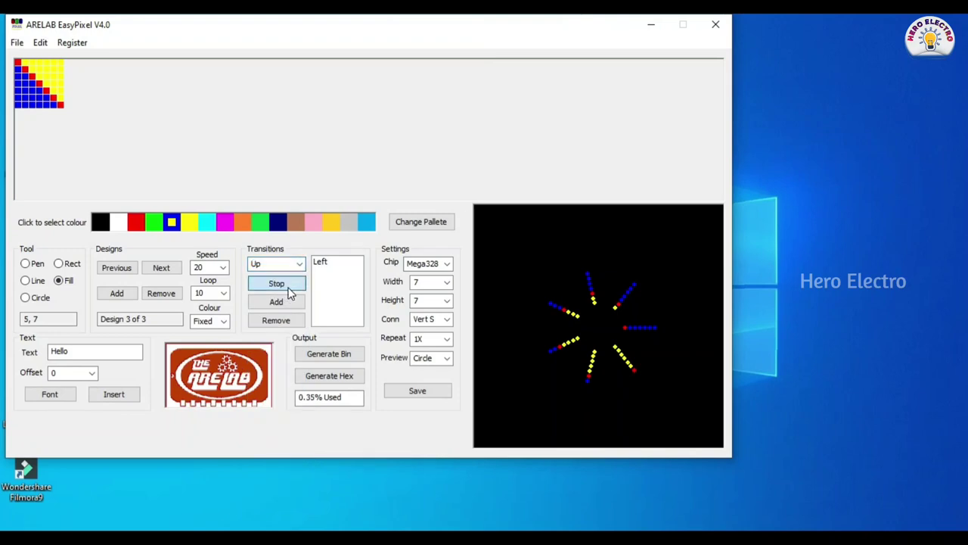
{"action": "left_click", "coordinate": [290, 301]}
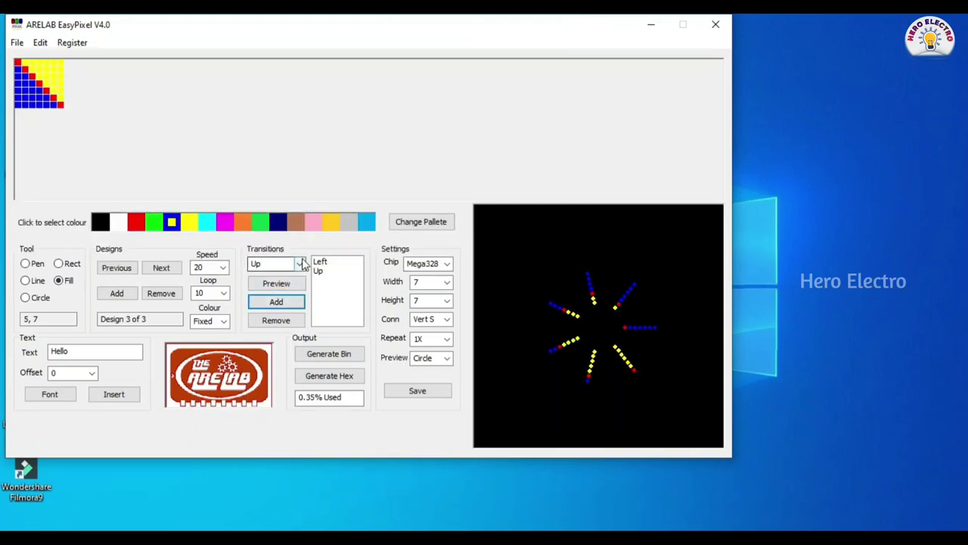
Preview the Right-Down transition on the third design and add it to the list after Up.
{"action": "left_click", "coordinate": [289, 264]}
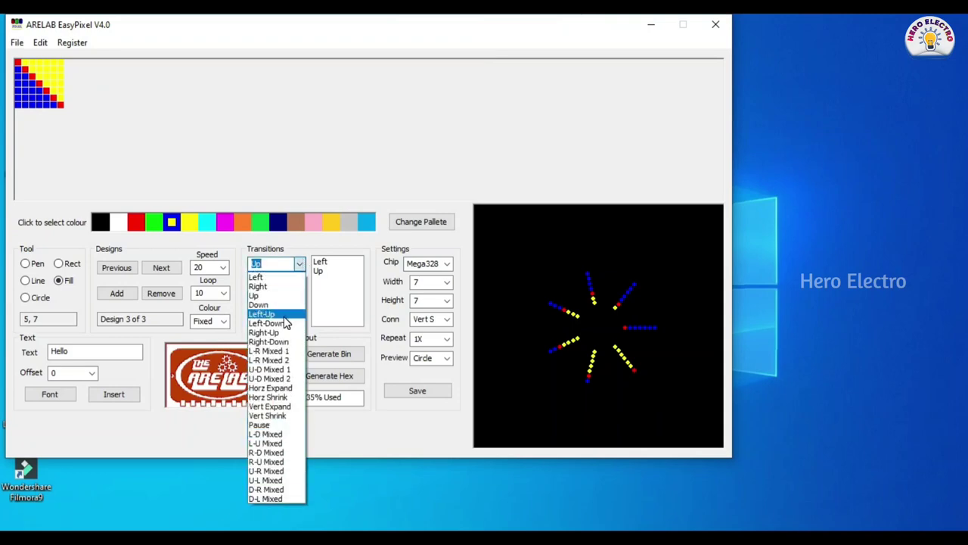
{"action": "left_click", "coordinate": [283, 342]}
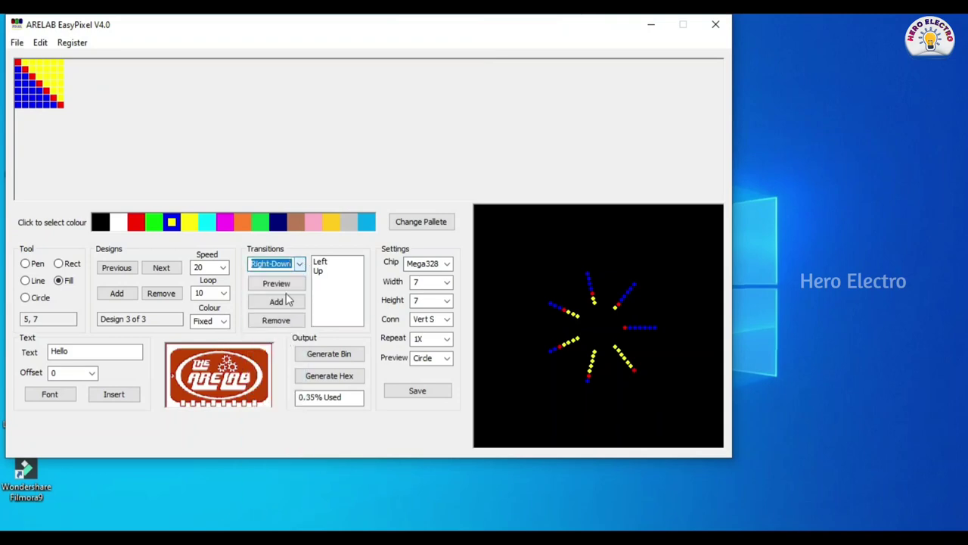
{"action": "left_click", "coordinate": [288, 283]}
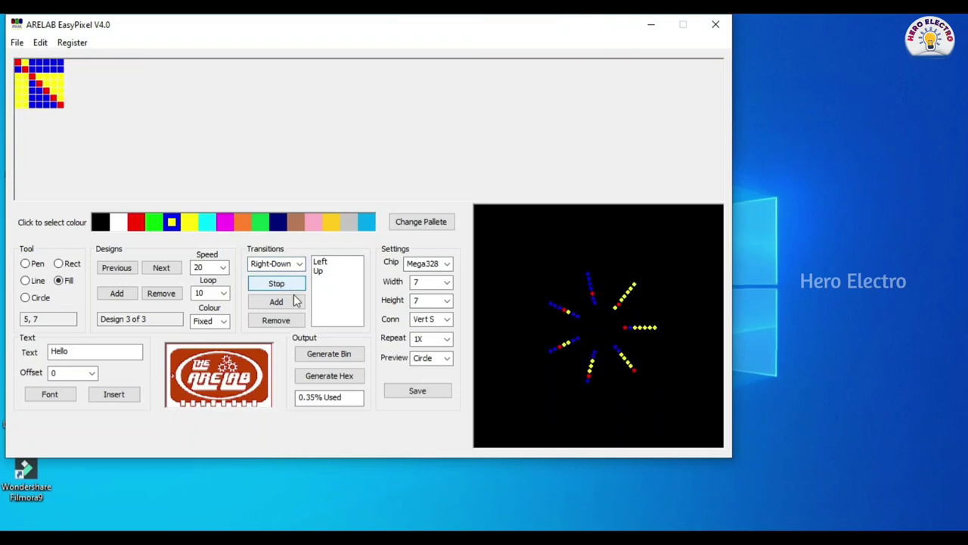
{"action": "left_click", "coordinate": [293, 302]}
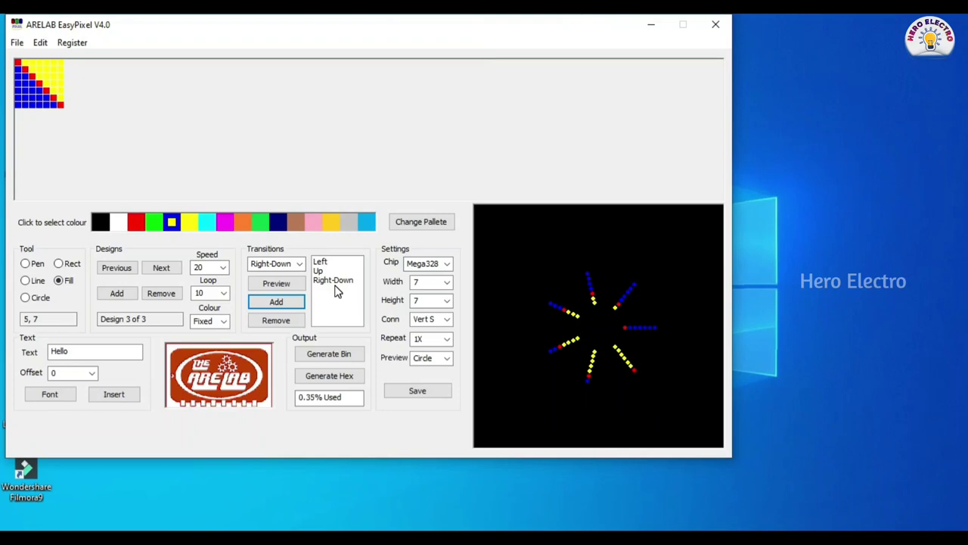
Add a fourth design with a blue line across its top row and a yellow inverted Y beneath it.
{"action": "left_click", "coordinate": [117, 294]}
{"action": "left_click", "coordinate": [161, 268]}
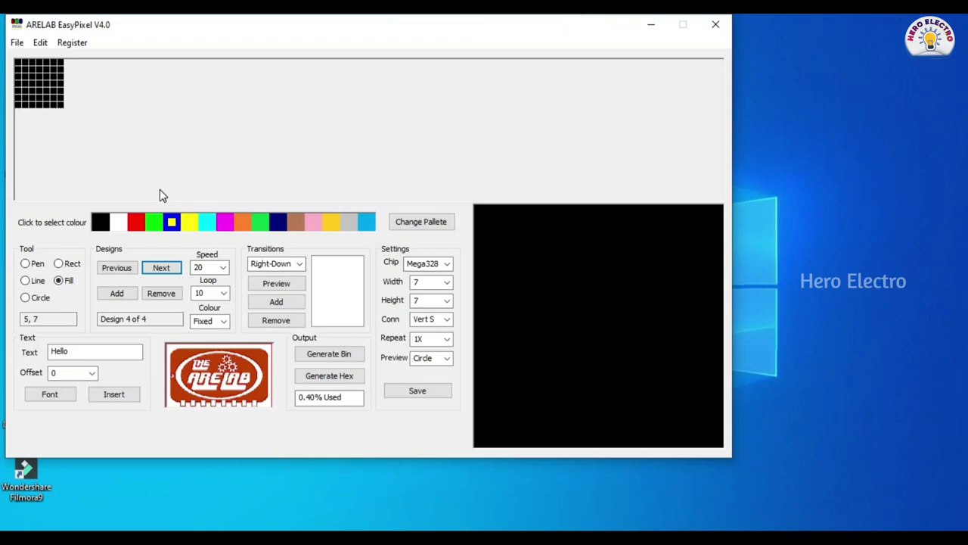
{"action": "left_click", "coordinate": [31, 280]}
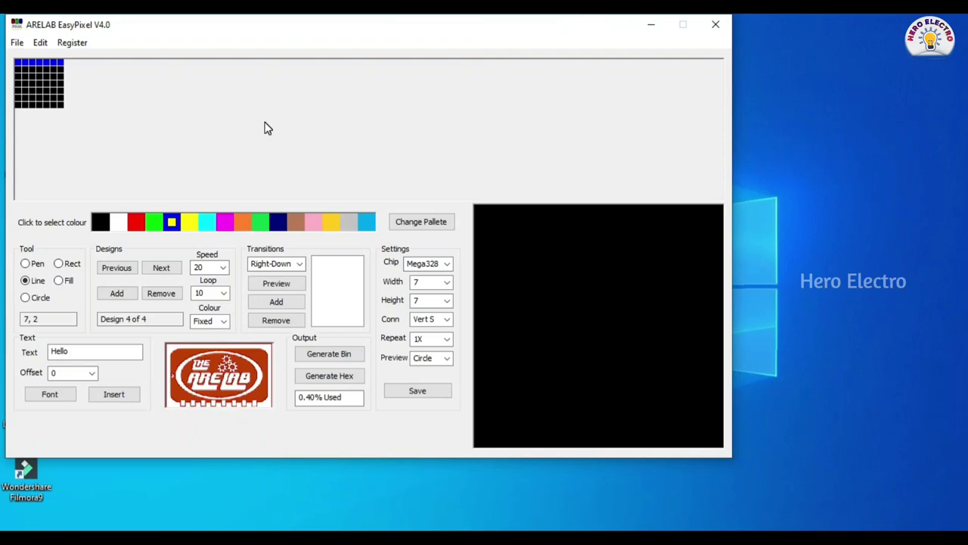
{"action": "left_click", "coordinate": [189, 221]}
{"action": "left_click_drag", "start_coordinate": [39, 65], "coordinate": [40, 90]}
{"action": "mouse_move", "coordinate": [40, 90]}
{"action": "left_mouse_down"}
{"action": "mouse_move", "coordinate": [18, 104]}
{"action": "mouse_move", "coordinate": [61, 105]}
{"action": "left_mouse_up"}
Fill the three black areas around the yellow inverted Y with red.
{"action": "left_click", "coordinate": [135, 221]}
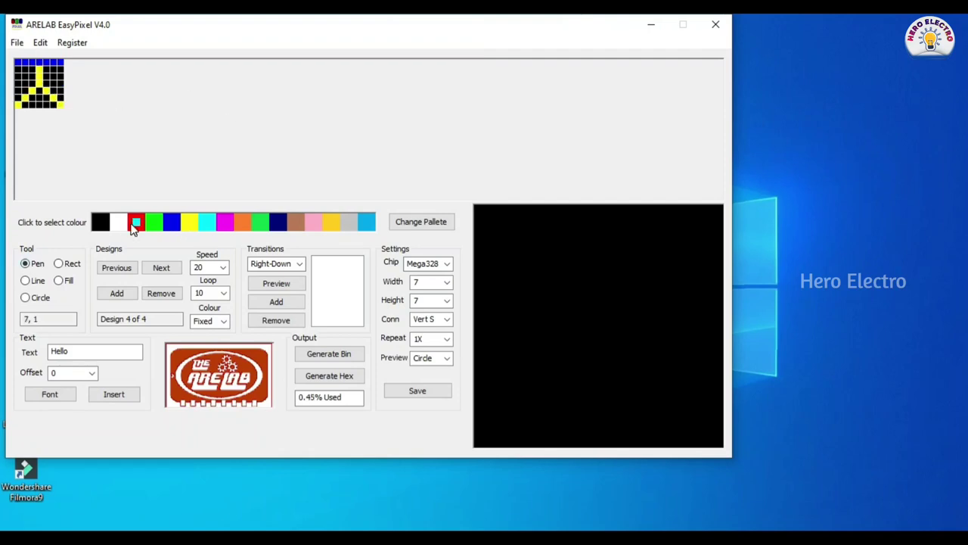
{"action": "left_click", "coordinate": [58, 280]}
{"action": "left_click", "coordinate": [53, 76]}
{"action": "left_click", "coordinate": [23, 76]}
{"action": "left_click", "coordinate": [45, 101]}
Preview the L-R Mixed 1 transition on the fourth design and add it to that design's transition list.
{"action": "left_click", "coordinate": [300, 263]}
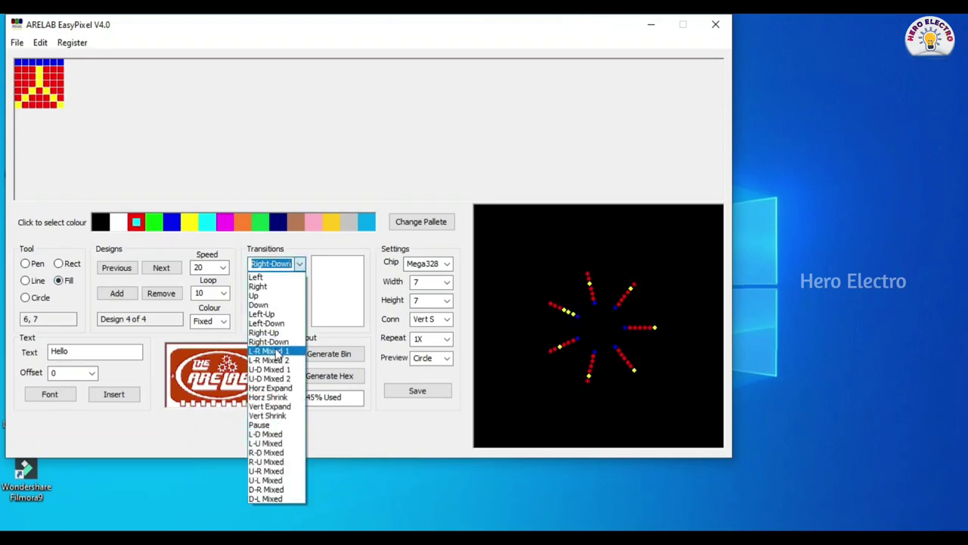
{"action": "left_click", "coordinate": [291, 353]}
{"action": "left_click", "coordinate": [292, 299]}
{"action": "left_click", "coordinate": [294, 285]}
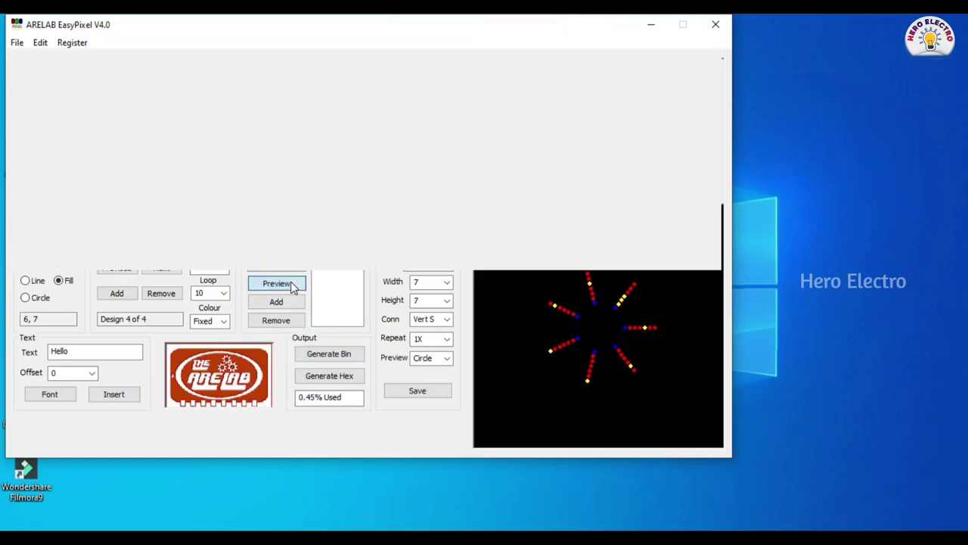
{"action": "left_click", "coordinate": [301, 301]}
Add a fifth design and draw two red diagonals crossing from corner to corner.
{"action": "left_click", "coordinate": [121, 293]}
{"action": "left_click", "coordinate": [25, 280]}
{"action": "left_click_drag", "start_coordinate": [17, 62], "coordinate": [61, 105]}
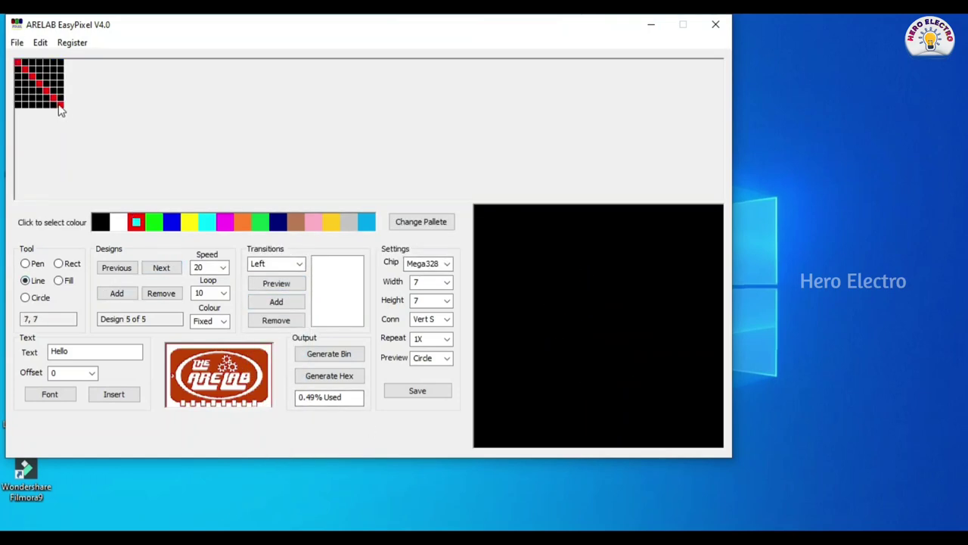
{"action": "left_click_drag", "start_coordinate": [60, 62], "coordinate": [18, 105]}
Fill the side areas between the red diagonals with yellow and the areas above and below the crossing with blue.
{"action": "left_click", "coordinate": [189, 221]}
{"action": "left_click", "coordinate": [59, 280]}
{"action": "left_click", "coordinate": [57, 83]}
{"action": "left_click", "coordinate": [22, 83]}
{"action": "left_click", "coordinate": [41, 87]}
{"action": "left_click", "coordinate": [38, 66]}
{"action": "left_click", "coordinate": [39, 101]}
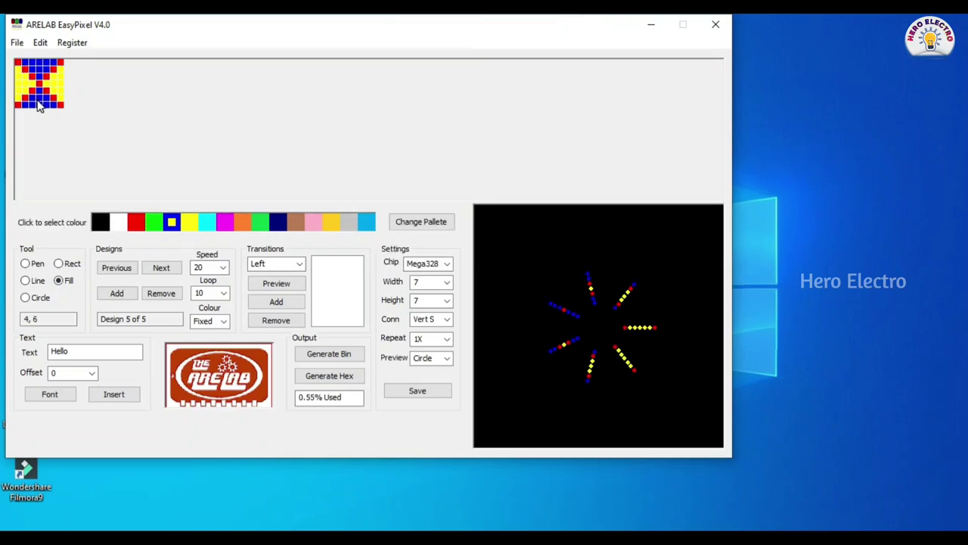
Add the Up, Right and Left transitions, in that order, to the fifth design's list.
{"action": "left_click", "coordinate": [299, 263]}
{"action": "left_click", "coordinate": [275, 292]}
{"action": "left_click", "coordinate": [276, 301]}
{"action": "left_click", "coordinate": [300, 263]}
{"action": "left_click", "coordinate": [274, 292]}
{"action": "left_click", "coordinate": [276, 301]}
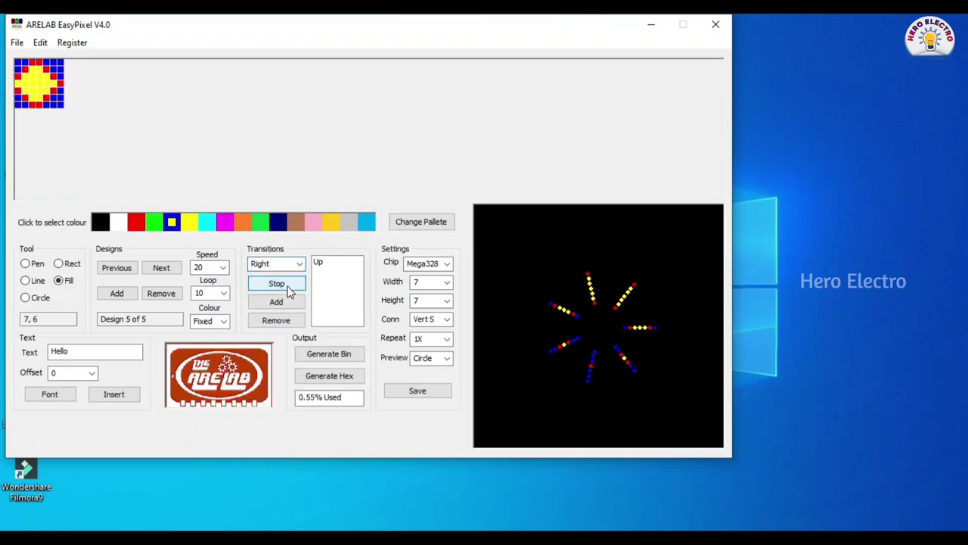
{"action": "left_click", "coordinate": [300, 263]}
{"action": "left_click", "coordinate": [280, 282]}
{"action": "left_click", "coordinate": [276, 301]}
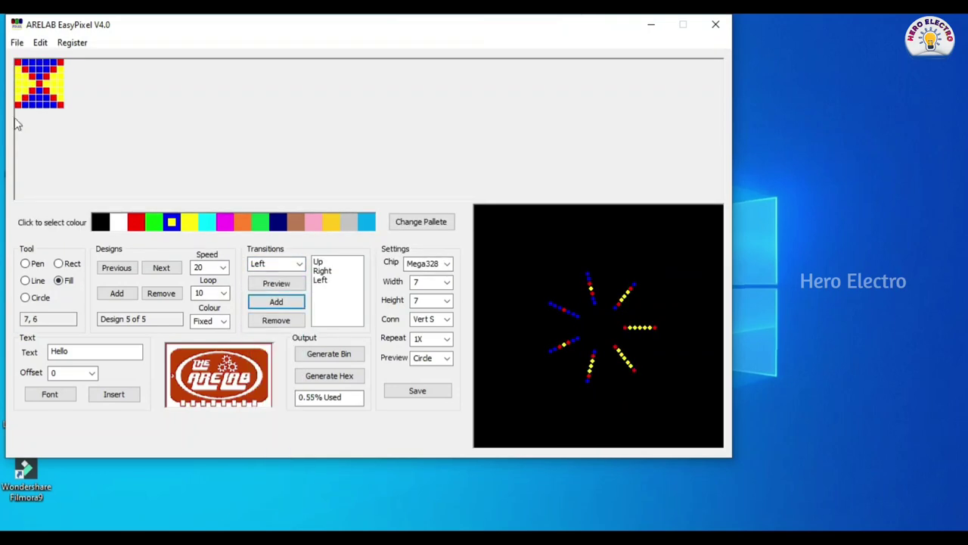
Add a sixth design, draw a blue circle around its centre and fill the inside with yellow.
{"action": "left_click", "coordinate": [161, 267]}
{"action": "left_click", "coordinate": [25, 298]}
{"action": "left_click_drag", "start_coordinate": [38, 83], "coordinate": [54, 103]}
{"action": "left_click", "coordinate": [189, 222]}
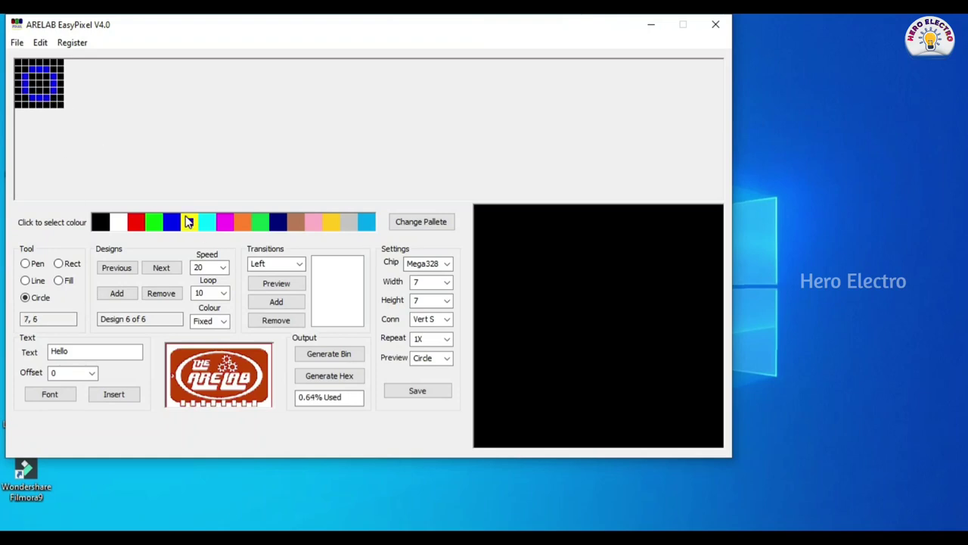
{"action": "left_click", "coordinate": [58, 280]}
{"action": "left_click", "coordinate": [18, 79]}
Colour the four corner pixels of the matrix and the four corner pixels of the blue ring red.
{"action": "left_click", "coordinate": [25, 264]}
{"action": "left_click", "coordinate": [136, 222]}
{"action": "left_click", "coordinate": [60, 63]}
{"action": "left_click", "coordinate": [40, 43]}
{"action": "left_click", "coordinate": [40, 43]}
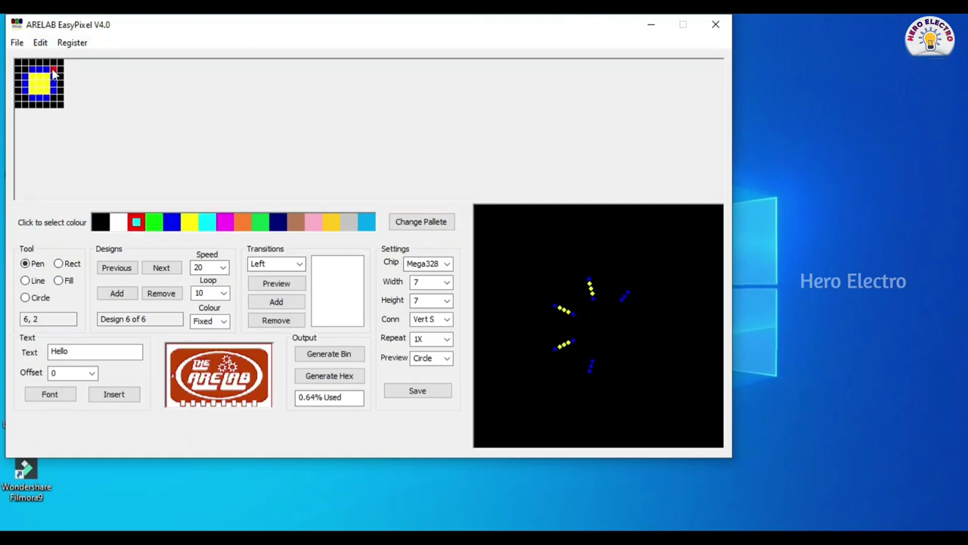
{"action": "left_click", "coordinate": [25, 280]}
{"action": "left_click_drag", "start_coordinate": [60, 105], "coordinate": [17, 106]}
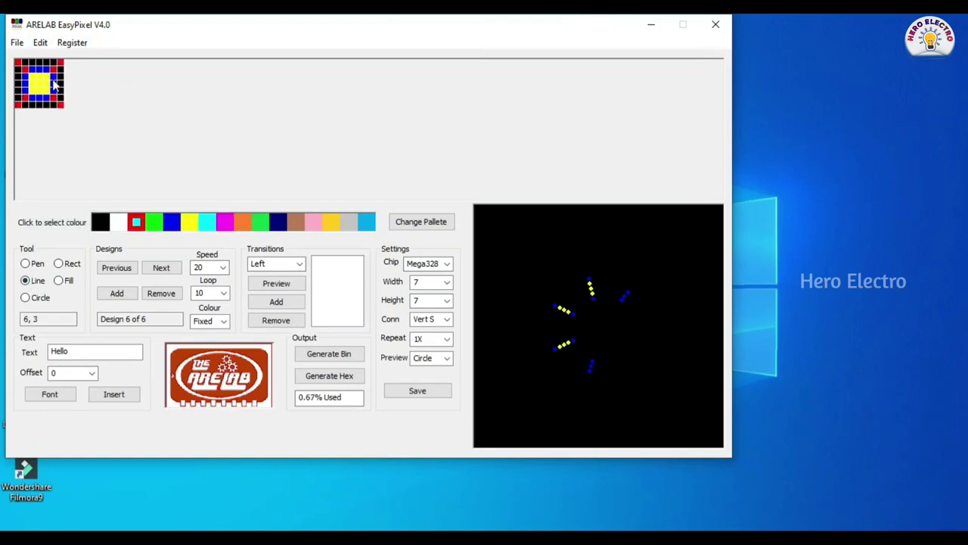
Add the Right, Right-Up and Up transitions, in that order, to the sixth design's list.
{"action": "left_click", "coordinate": [299, 263]}
{"action": "left_click", "coordinate": [292, 283]}
{"action": "left_click", "coordinate": [292, 283]}
{"action": "left_click", "coordinate": [292, 303]}
{"action": "left_click", "coordinate": [299, 263]}
{"action": "left_click", "coordinate": [286, 289]}
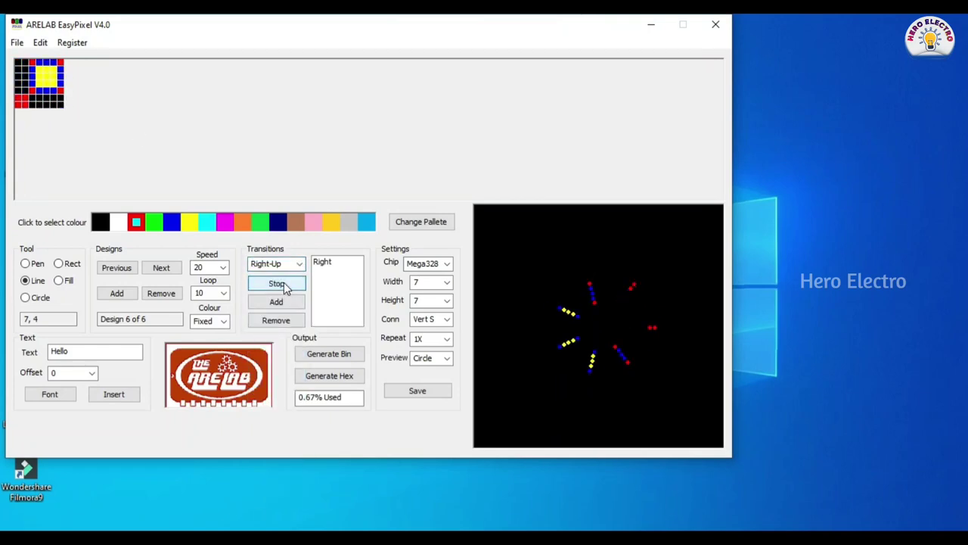
{"action": "left_click", "coordinate": [286, 284]}
{"action": "left_click", "coordinate": [292, 302]}
{"action": "left_click", "coordinate": [299, 263]}
{"action": "left_click", "coordinate": [265, 291]}
{"action": "left_click", "coordinate": [292, 302]}
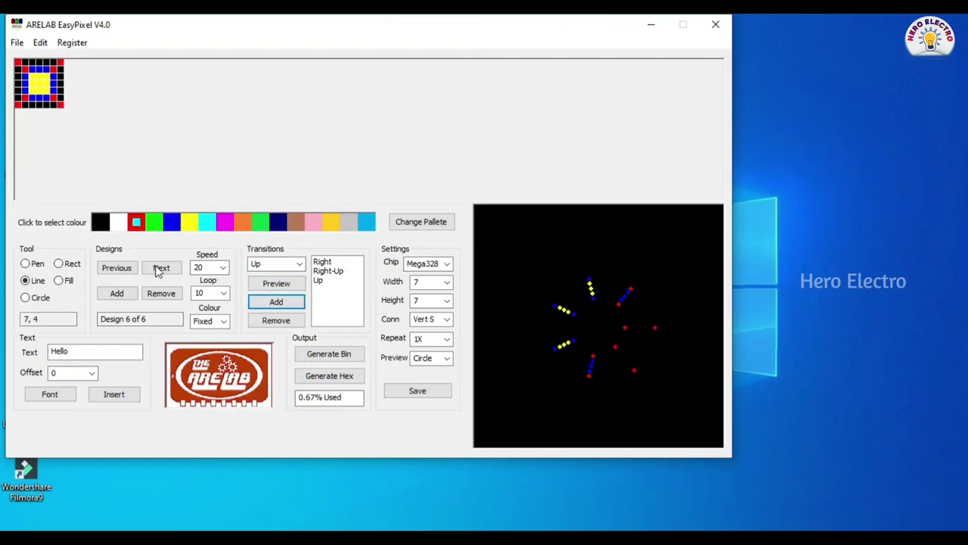
Add a blank seventh design.
{"action": "left_click", "coordinate": [160, 269]}
{"action": "left_click", "coordinate": [172, 221]}
{"action": "mouse_move", "coordinate": [17, 62]}
{"action": "left_mouse_down"}
{"action": "mouse_move", "coordinate": [61, 105]}
{"action": "mouse_move", "coordinate": [44, 88]}
{"action": "mouse_move", "coordinate": [53, 83]}
{"action": "mouse_move", "coordinate": [39, 97]}
{"action": "left_mouse_up"}
{"action": "left_click", "coordinate": [136, 222]}
{"action": "left_click", "coordinate": [189, 222]}
{"action": "left_click", "coordinate": [25, 264]}
{"action": "left_click", "coordinate": [38, 83]}
{"action": "left_click", "coordinate": [225, 227]}
{"action": "left_click", "coordinate": [25, 280]}
{"action": "mouse_move", "coordinate": [38, 96]}
{"action": "left_mouse_down"}
{"action": "mouse_move", "coordinate": [25, 83]}
{"action": "mouse_move", "coordinate": [38, 69]}
{"action": "left_mouse_up"}
{"action": "left_click", "coordinate": [25, 264]}
{"action": "left_click", "coordinate": [136, 222]}
{"action": "left_click", "coordinate": [277, 284]}
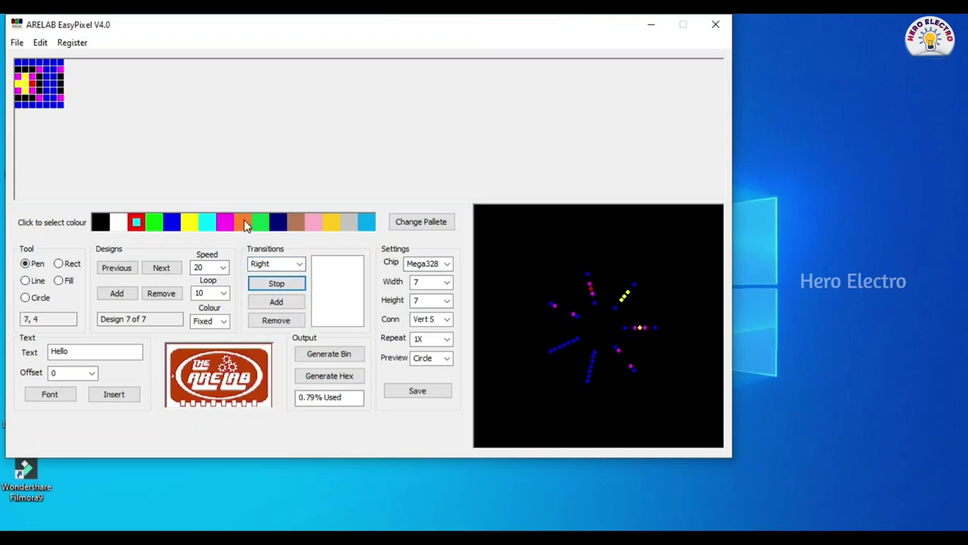
{"action": "left_click", "coordinate": [189, 222]}
{"action": "left_click", "coordinate": [40, 42]}
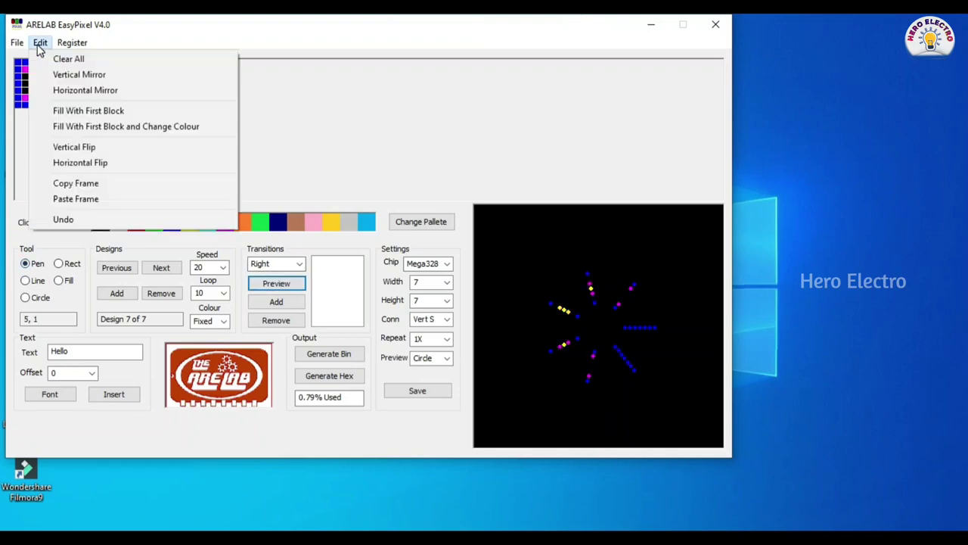
{"action": "left_click", "coordinate": [68, 56]}
Draw a yellow line across the seventh design's bottom row and a blue V from the top corners to the centre.
{"action": "left_click", "coordinate": [25, 280]}
{"action": "left_click_drag", "start_coordinate": [18, 105], "coordinate": [64, 105]}
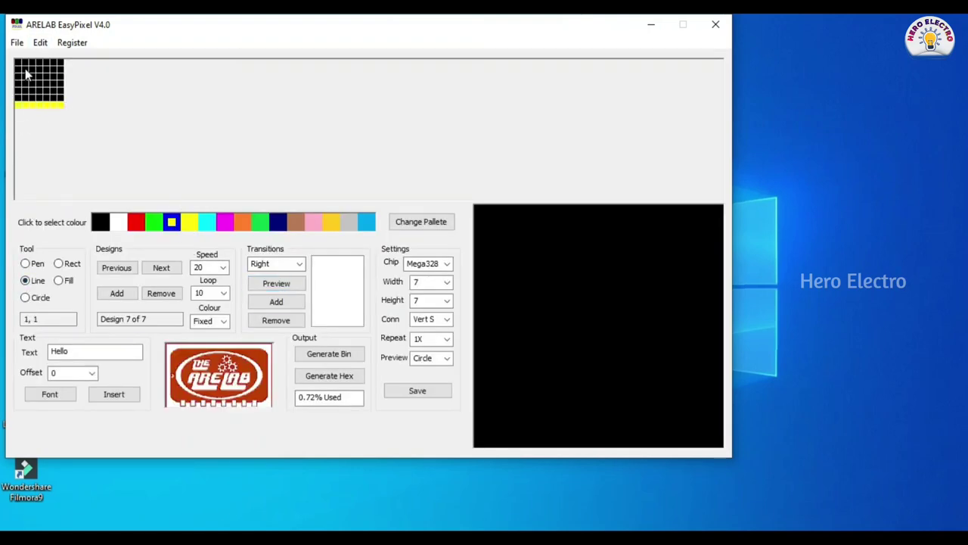
{"action": "left_click_drag", "start_coordinate": [18, 62], "coordinate": [39, 86]}
{"action": "left_click_drag", "start_coordinate": [38, 85], "coordinate": [63, 65]}
Fill the area inside the blue V with yellow and the area beneath it with red.
{"action": "left_click", "coordinate": [58, 280]}
{"action": "left_click", "coordinate": [39, 68]}
{"action": "left_click", "coordinate": [136, 222]}
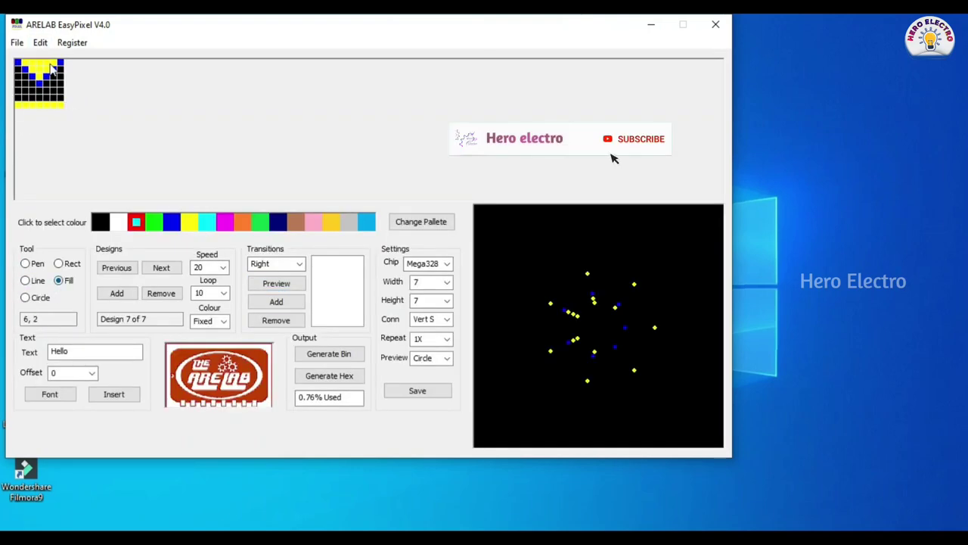
{"action": "left_click", "coordinate": [34, 94]}
Add the Right and Up transitions to the seventh design's list and append a blank eighth design.
{"action": "left_click", "coordinate": [276, 283]}
{"action": "left_click", "coordinate": [276, 301]}
{"action": "left_click", "coordinate": [277, 263]}
{"action": "left_click", "coordinate": [255, 295]}
{"action": "left_click", "coordinate": [288, 302]}
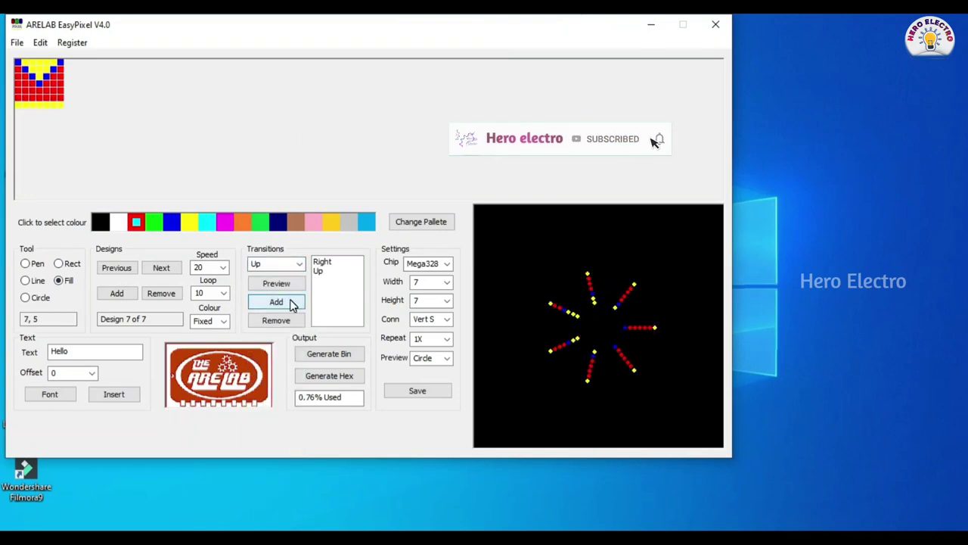
{"action": "left_click", "coordinate": [121, 294]}
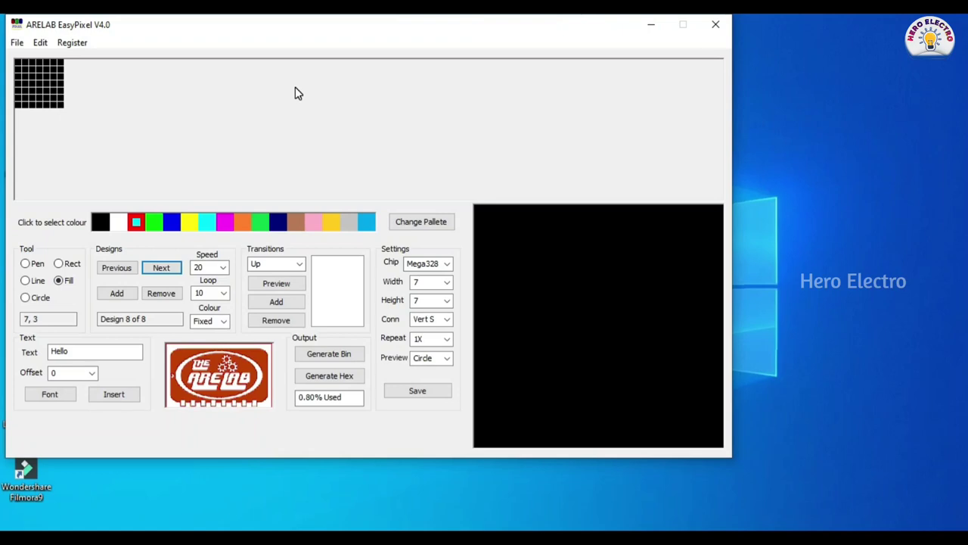
Generate the bin file and save it in the Desktop folder as "800 test".
{"action": "left_click", "coordinate": [356, 361]}
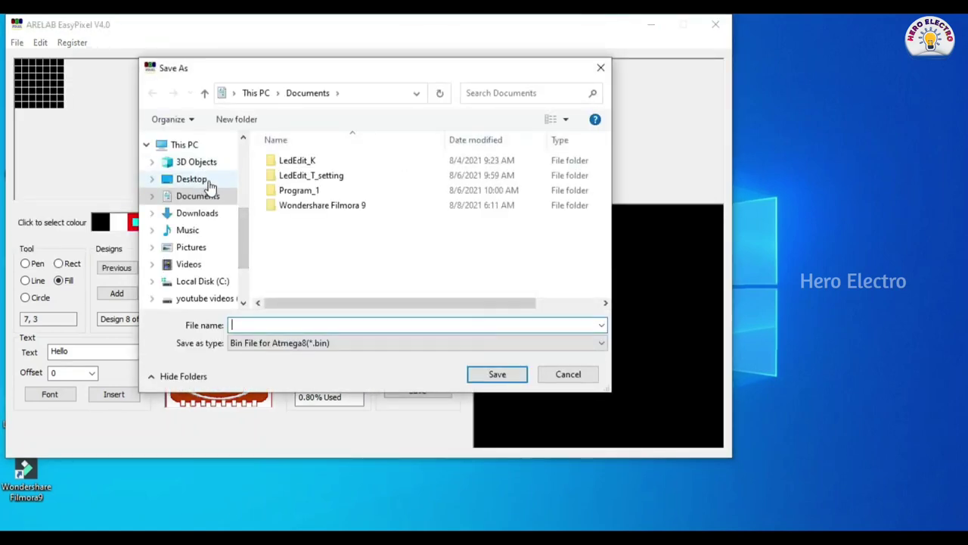
{"action": "left_click", "coordinate": [210, 183]}
{"action": "left_click", "coordinate": [265, 325]}
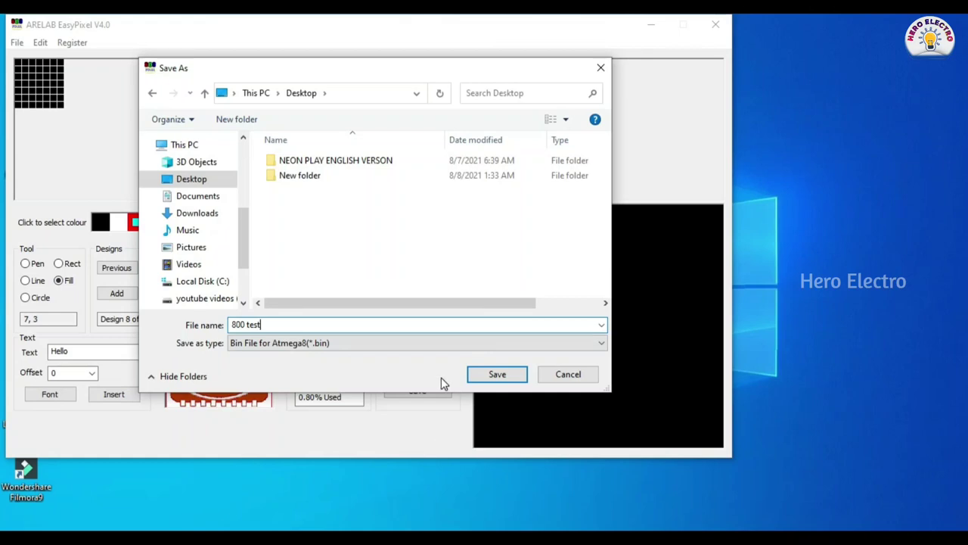
{"action": "left_click", "coordinate": [497, 374]}
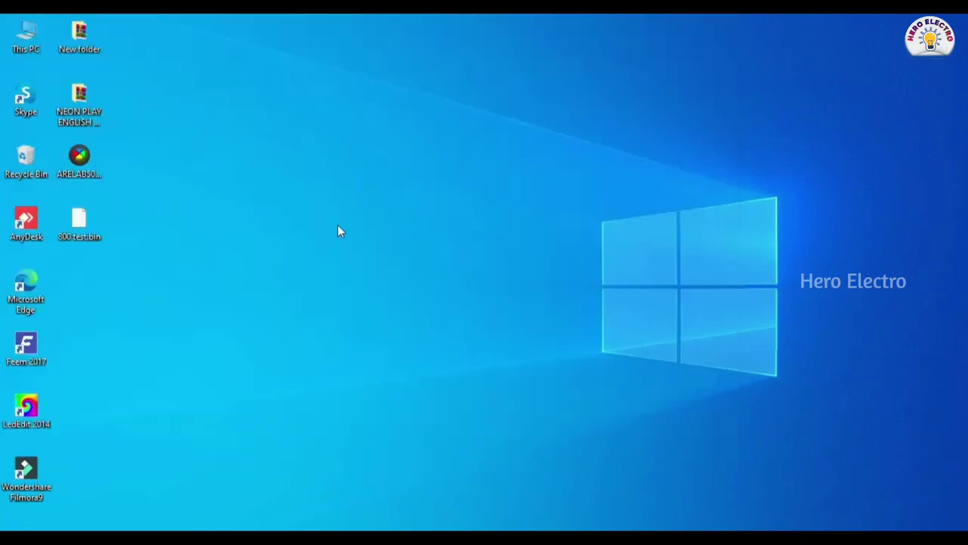
Launch the progisp programmer from its desktop shortcut.
{"action": "left_click_drag", "start_coordinate": [71, 230], "coordinate": [174, 216]}
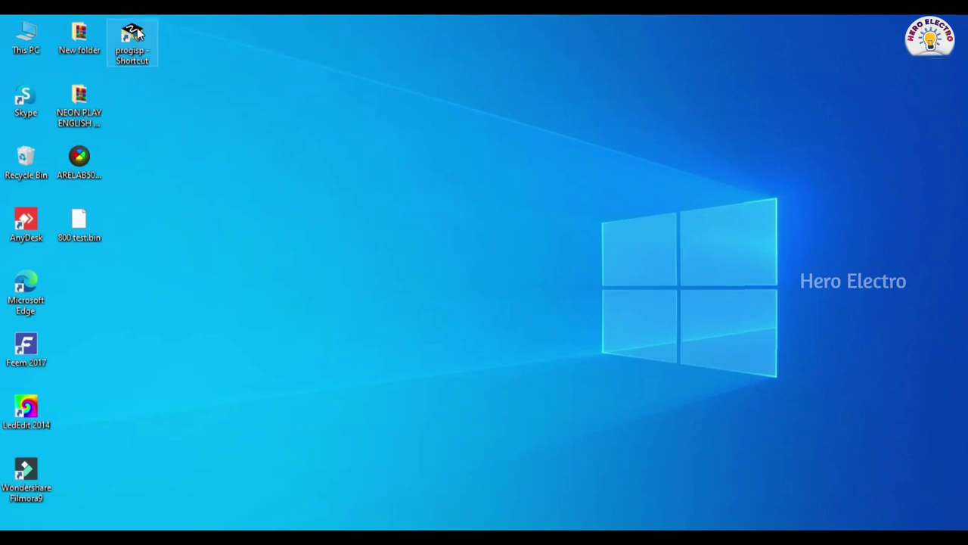
{"action": "left_click_drag", "start_coordinate": [137, 32], "coordinate": [281, 73]}
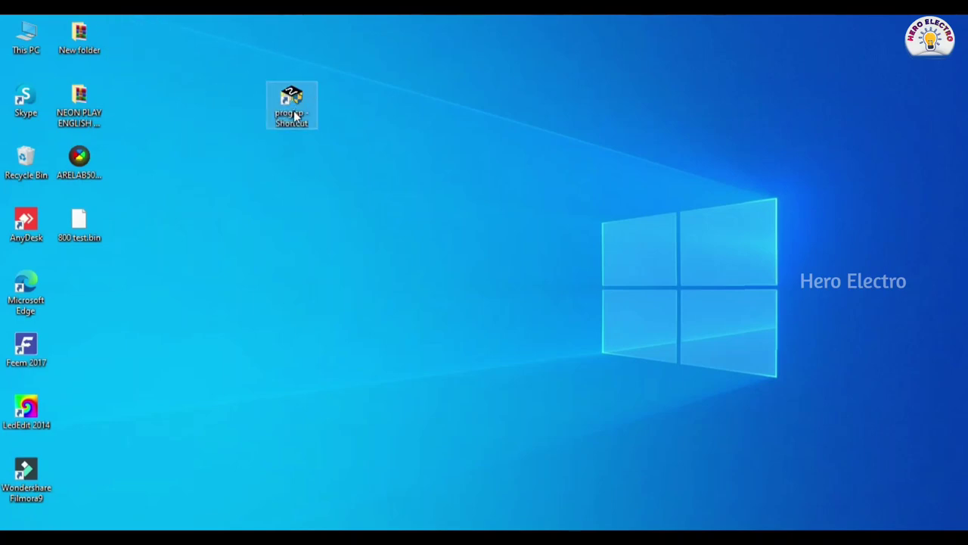
{"action": "double_click", "coordinate": [295, 111]}
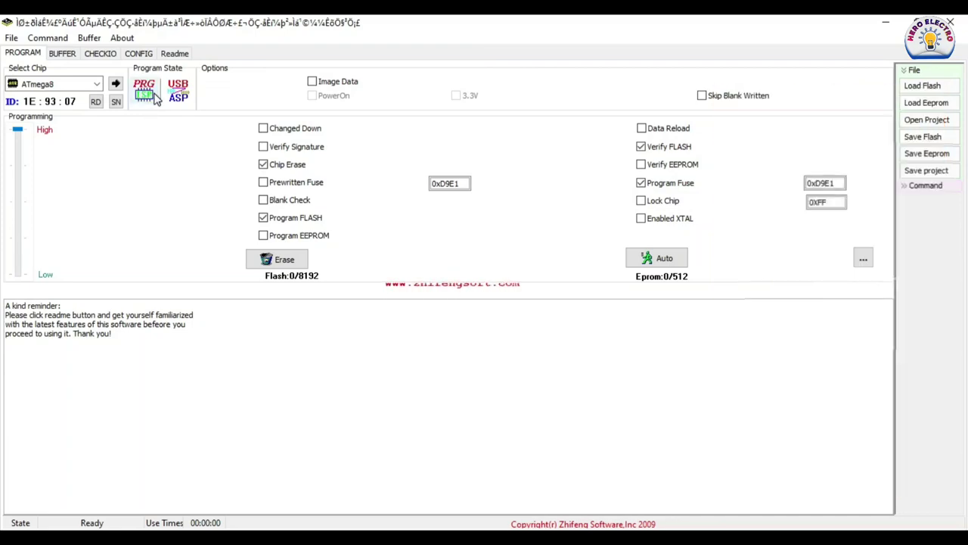
Select ATmega328P as the chip to program.
{"action": "left_click", "coordinate": [97, 84]}
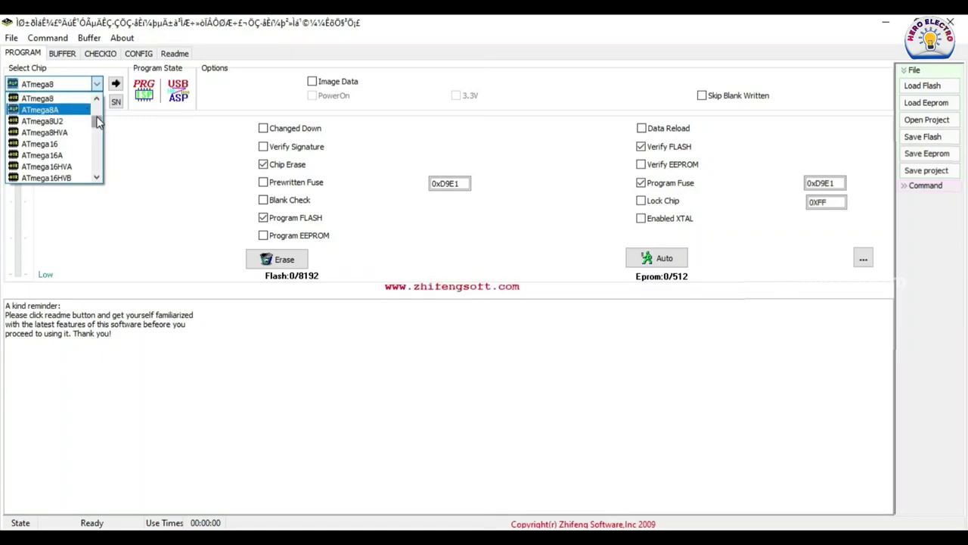
{"action": "left_click_drag", "start_coordinate": [97, 122], "coordinate": [98, 131]}
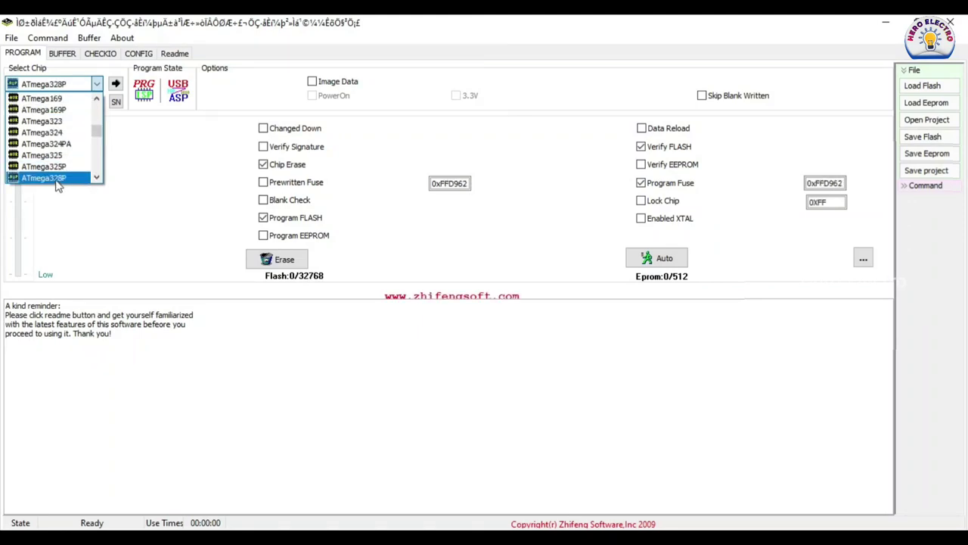
{"action": "left_click", "coordinate": [65, 179]}
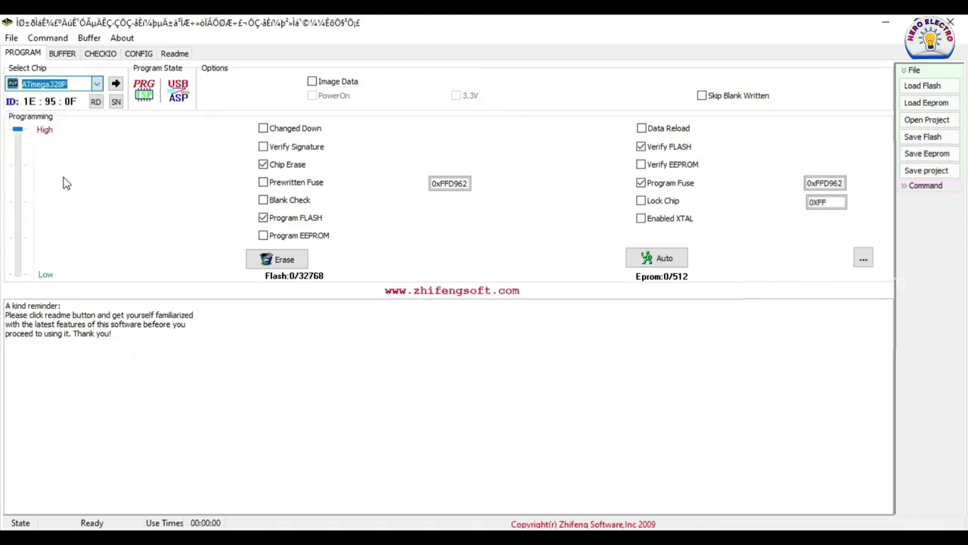
Read the ATmega328P's chip ID and erase the chip.
{"action": "left_click", "coordinate": [96, 103]}
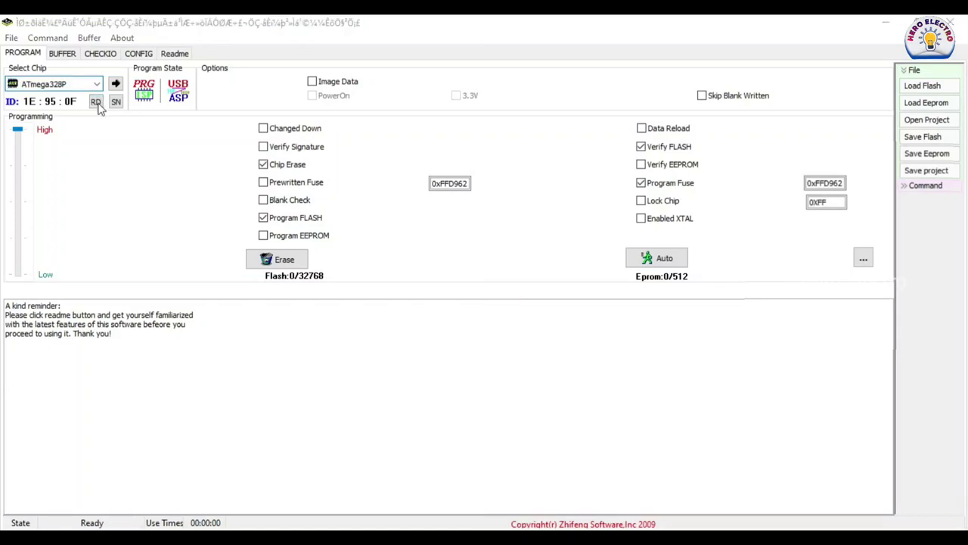
{"action": "left_click", "coordinate": [460, 332]}
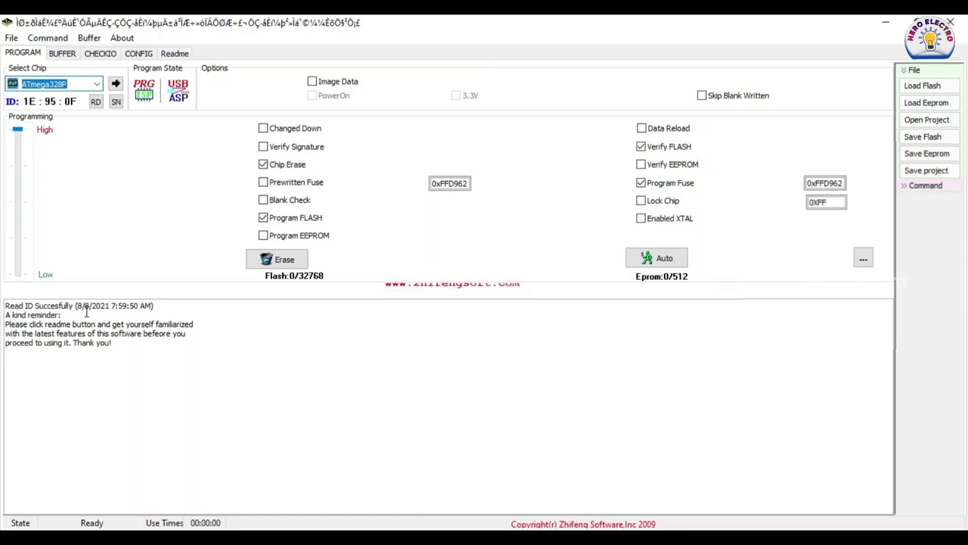
{"action": "left_click", "coordinate": [288, 262]}
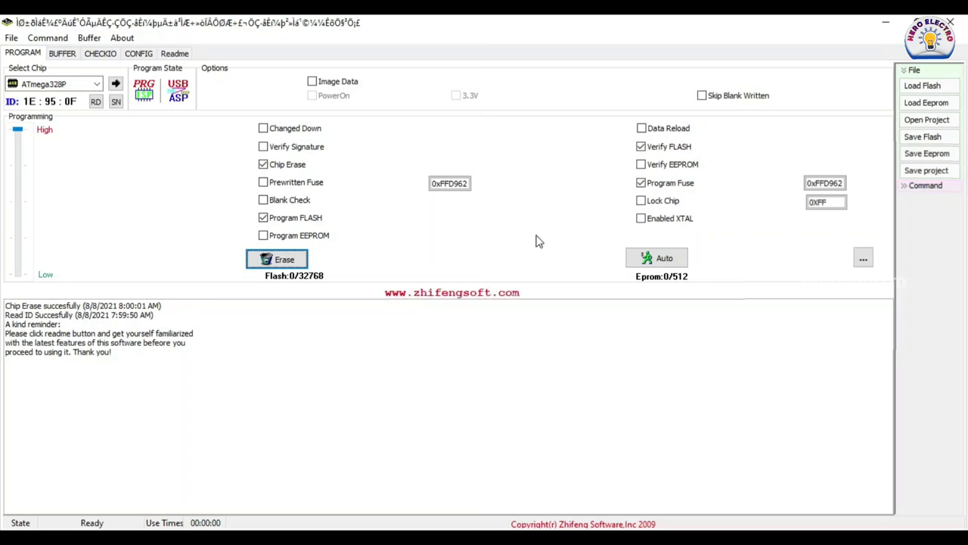
Load the binary file "800 test.bin" from the Desktop folder into the flash buffer.
{"action": "left_click", "coordinate": [943, 90]}
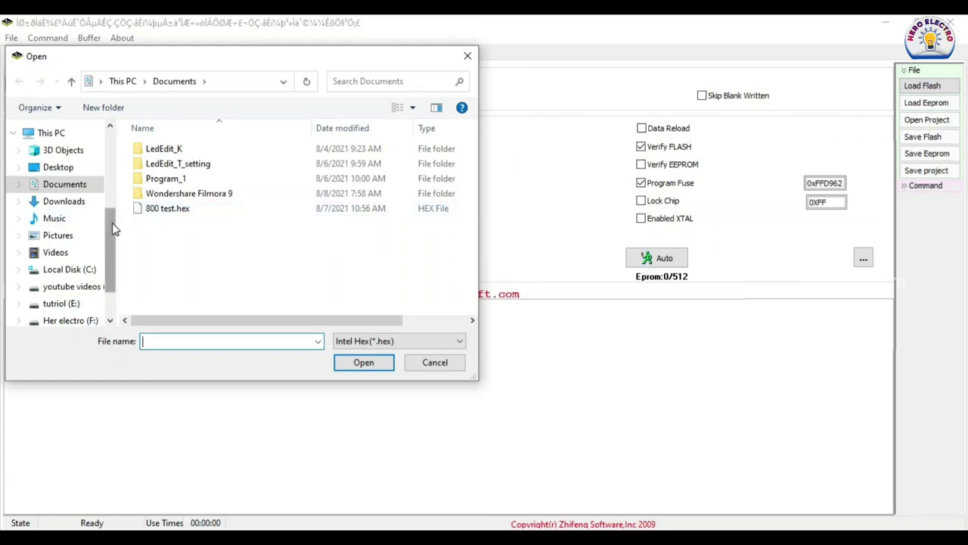
{"action": "left_click", "coordinate": [79, 168]}
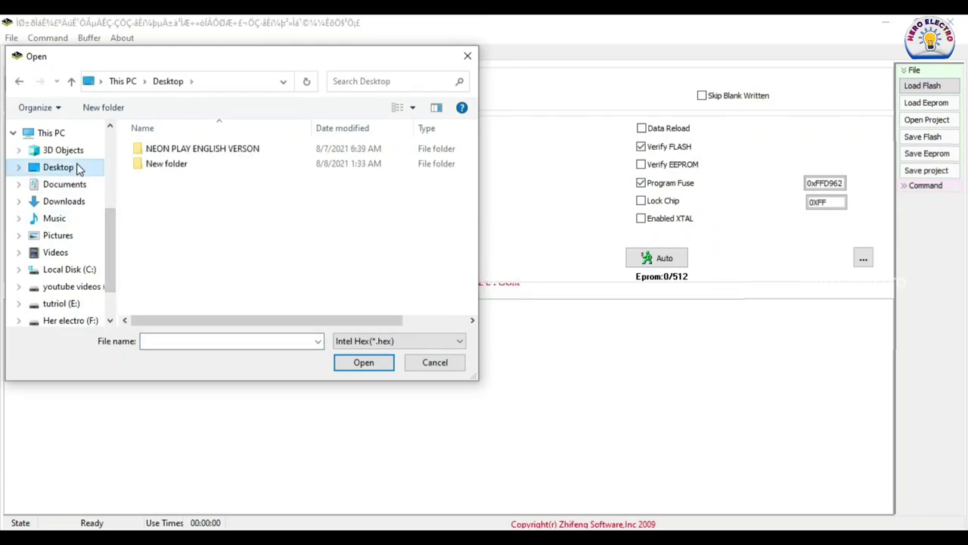
{"action": "left_click", "coordinate": [461, 342]}
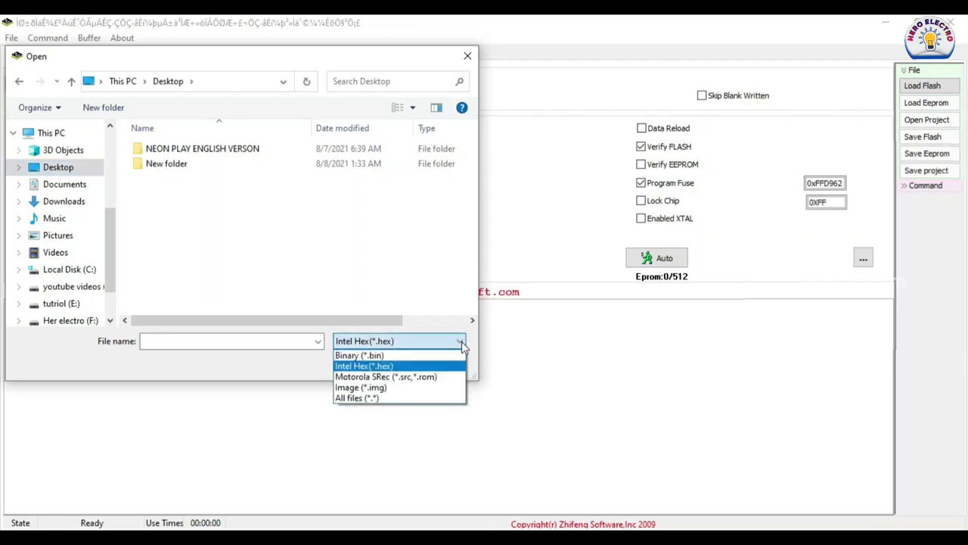
{"action": "left_click", "coordinate": [376, 355]}
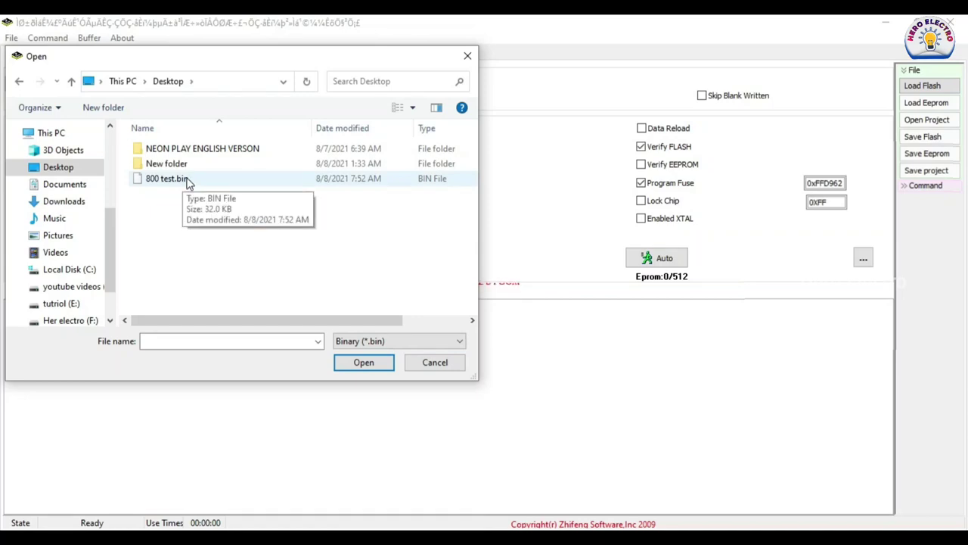
{"action": "double_click", "coordinate": [187, 182]}
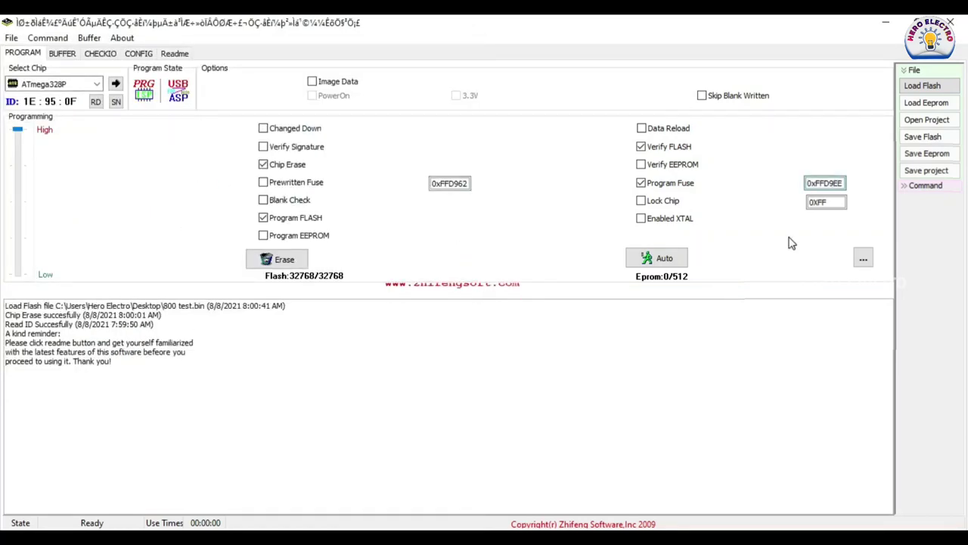
Try to switch lock bits LB2 and LB1 to 0 from the Program Fuse value's bit settings.
{"action": "left_click", "coordinate": [830, 183]}
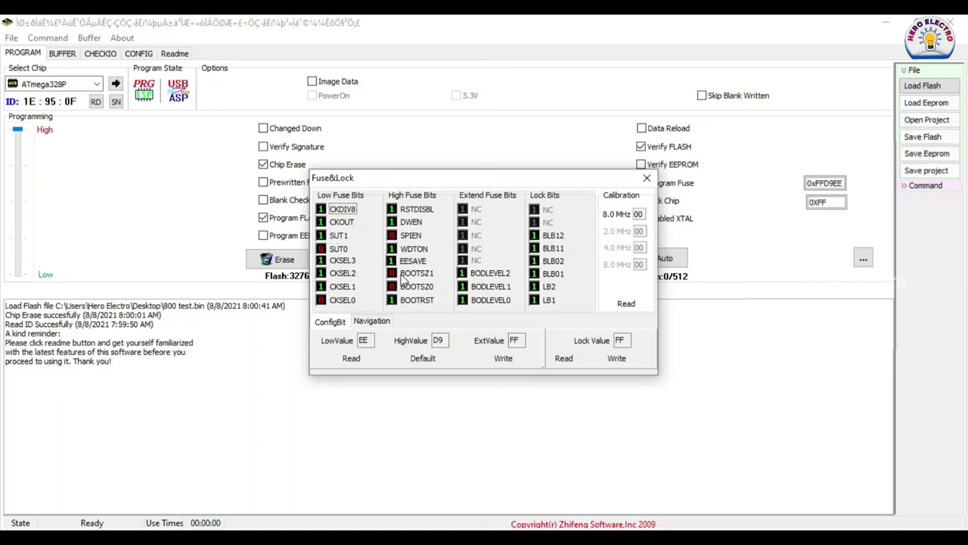
{"action": "left_click", "coordinate": [535, 287]}
{"action": "left_click", "coordinate": [535, 300]}
{"action": "left_click", "coordinate": [647, 179]}
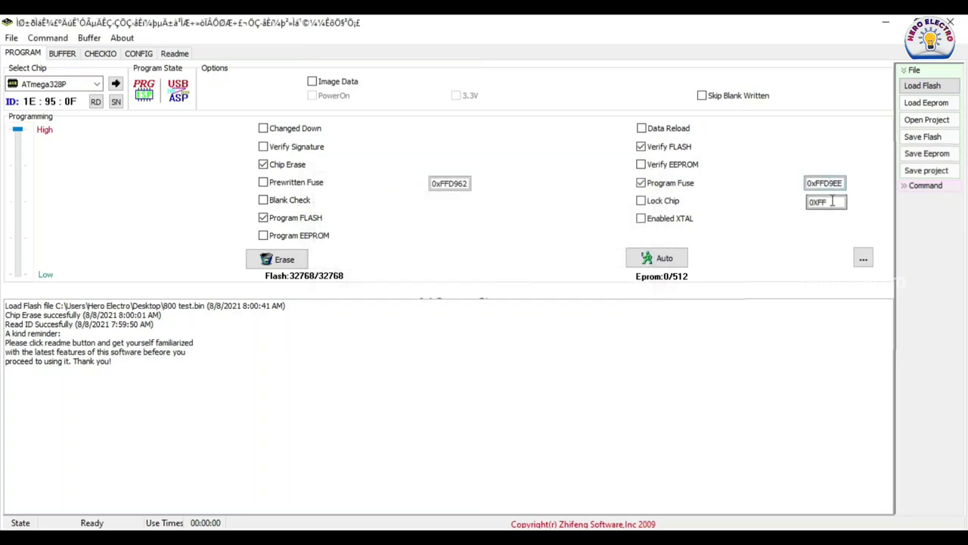
Set lock bits LB2 and LB1 to 0 through the Lock Chip value, making it 0xFC.
{"action": "double_click", "coordinate": [832, 201]}
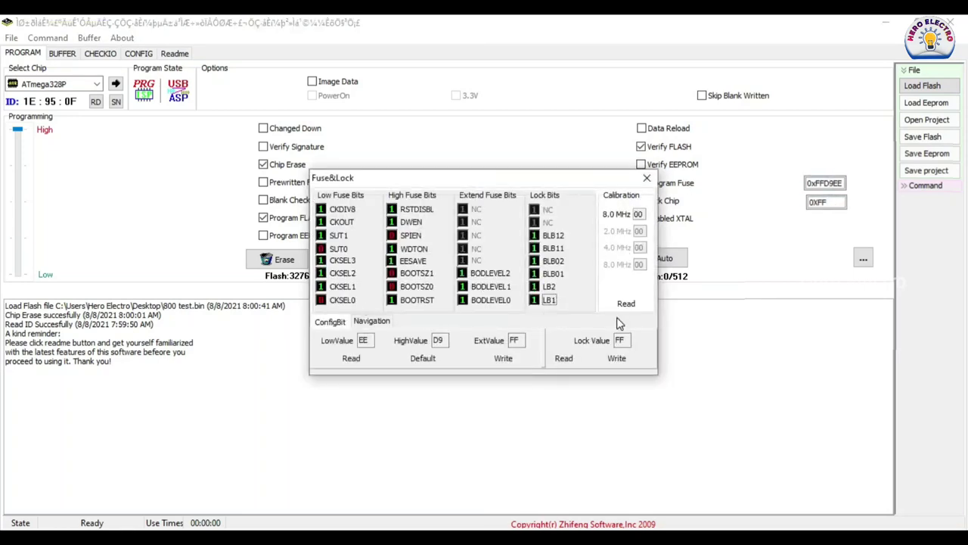
{"action": "left_click", "coordinate": [540, 291]}
{"action": "left_click", "coordinate": [535, 301]}
{"action": "left_click", "coordinate": [647, 178]}
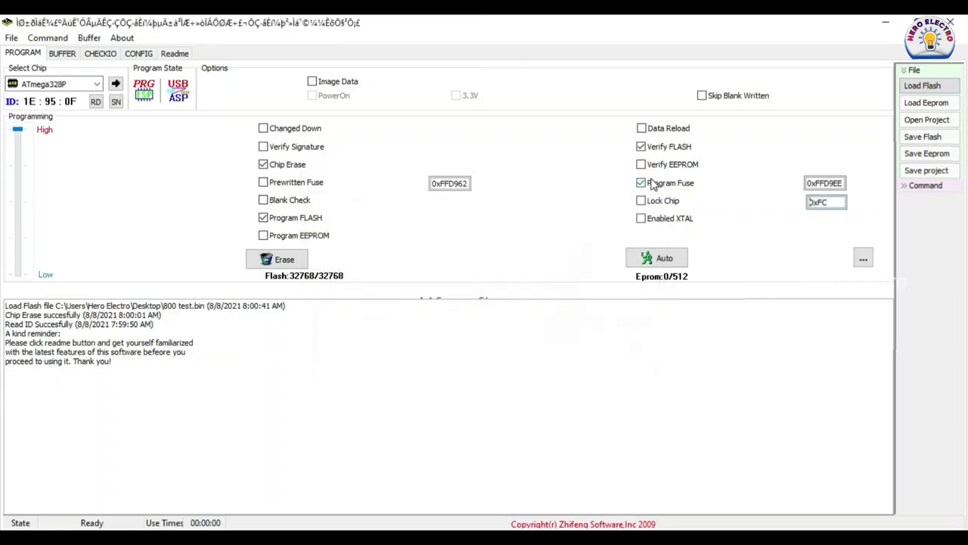
Enable Lock Chip and start automatic programming of the ATmega328P.
{"action": "left_click", "coordinate": [653, 204]}
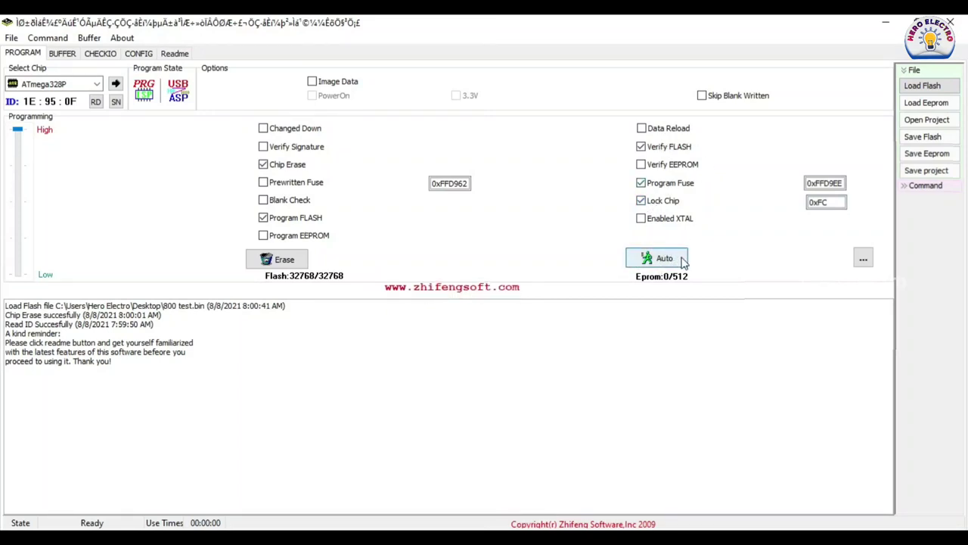
{"action": "left_click", "coordinate": [668, 258]}
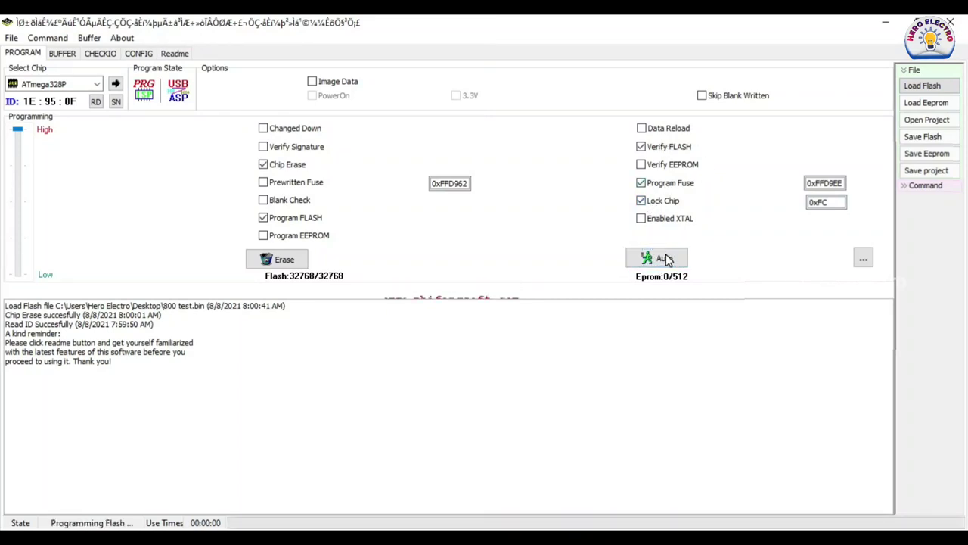